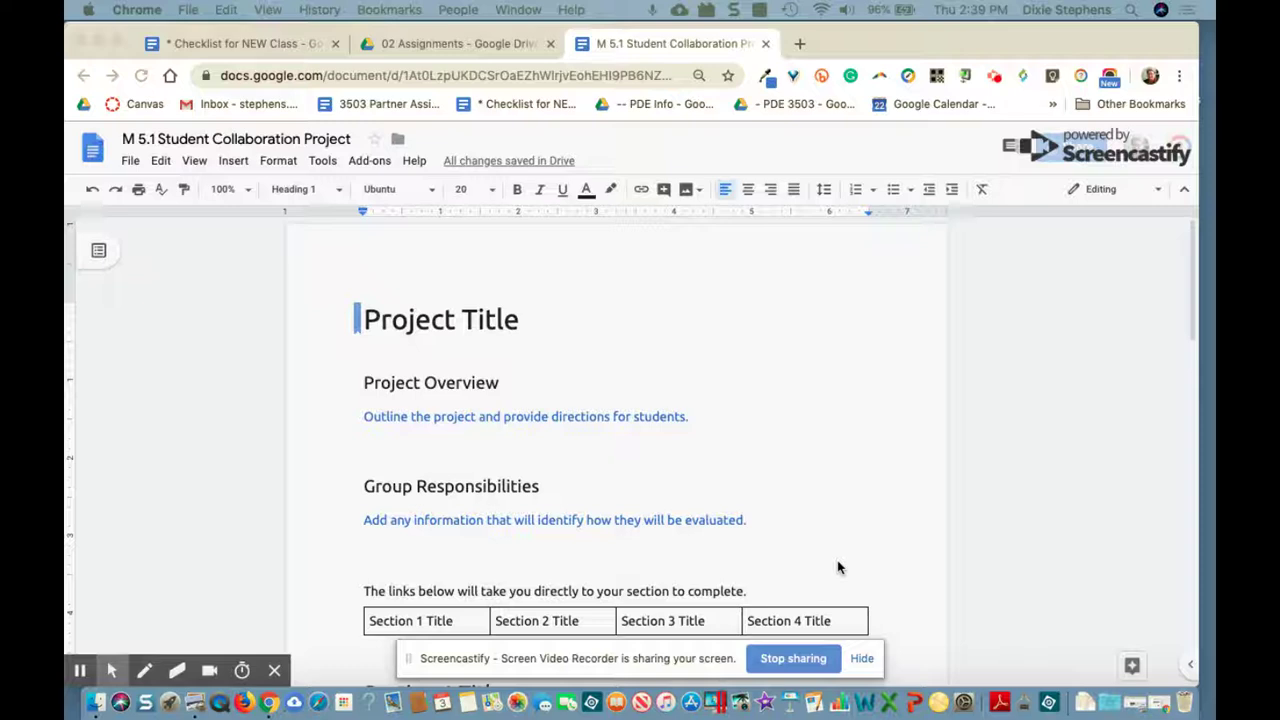
Examine the project template's overview, group responsibilities, section links table and Section 1 Title heading.
scroll(810, 340, "down", 3)
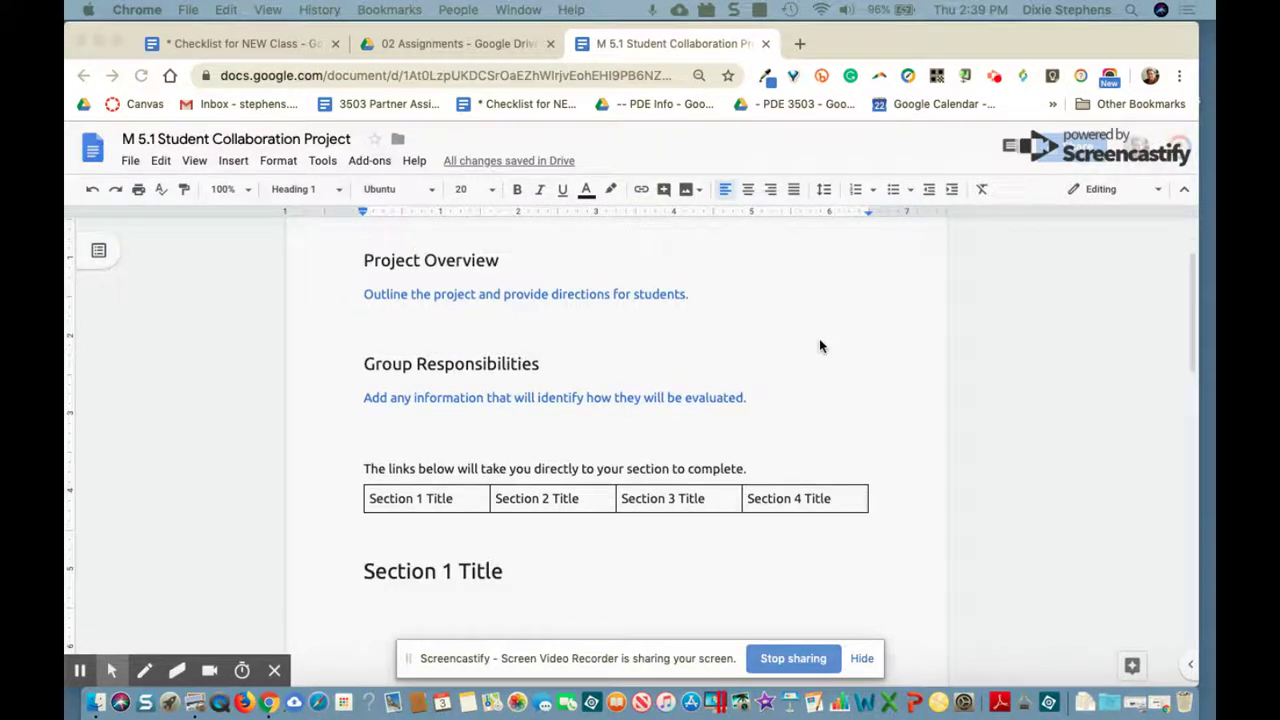
scroll(819, 338, "up", 3)
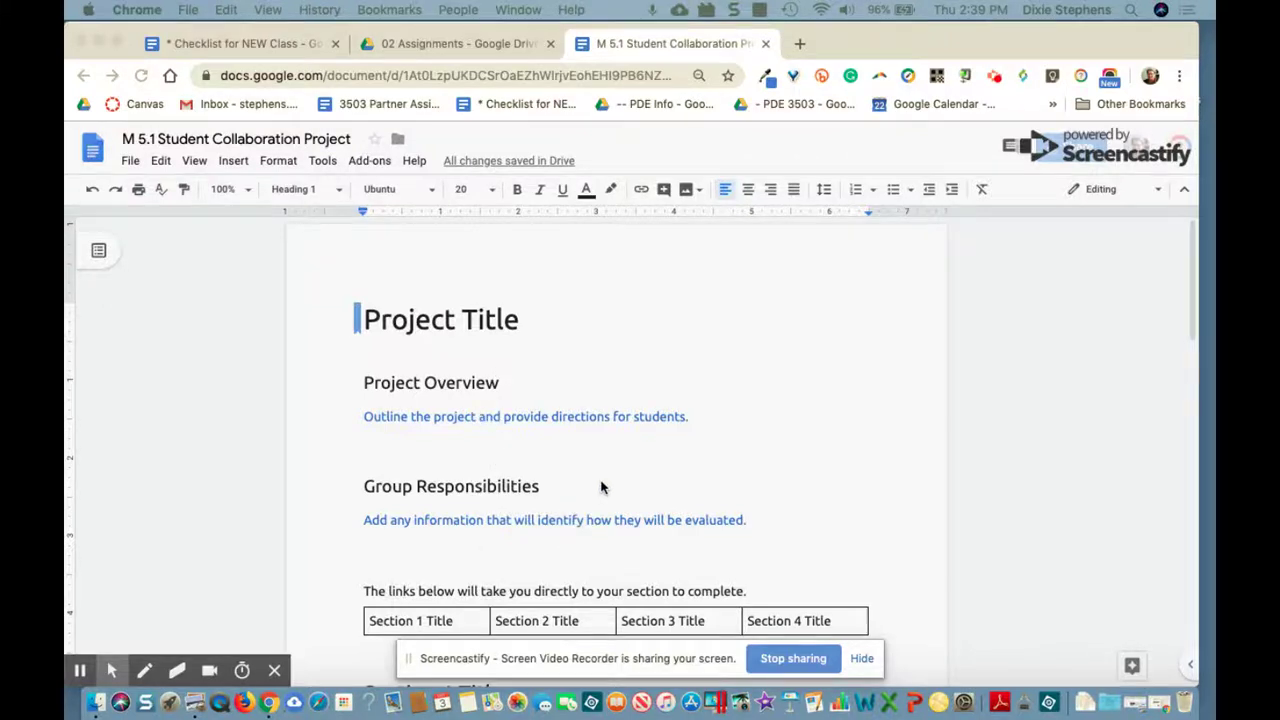
scroll(601, 485, "down", 3)
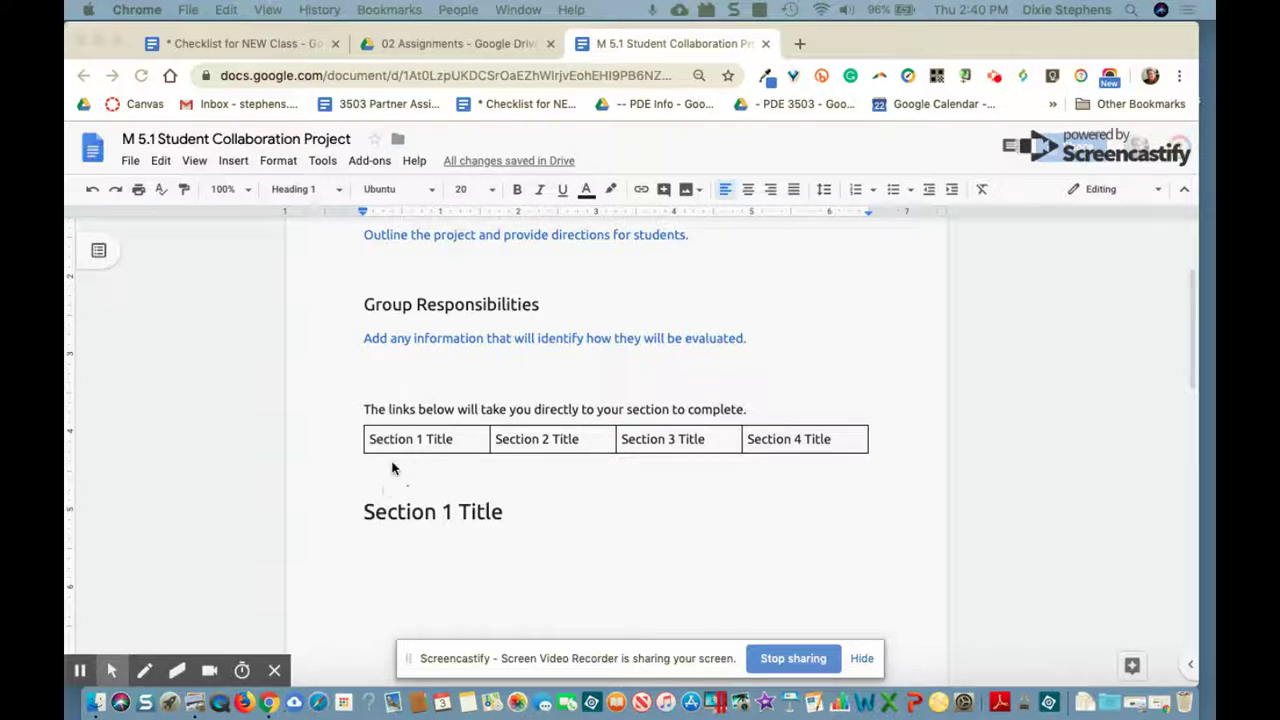
left_click(399, 447)
left_click(399, 444)
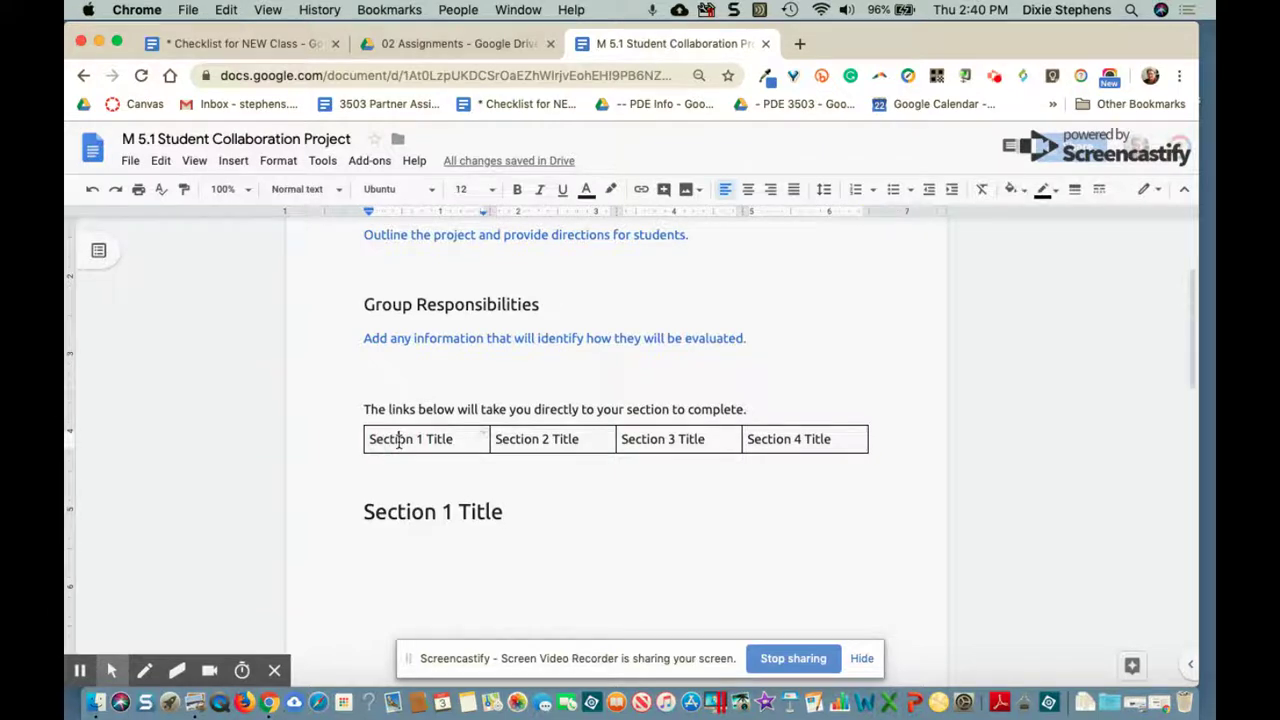
left_click(396, 514)
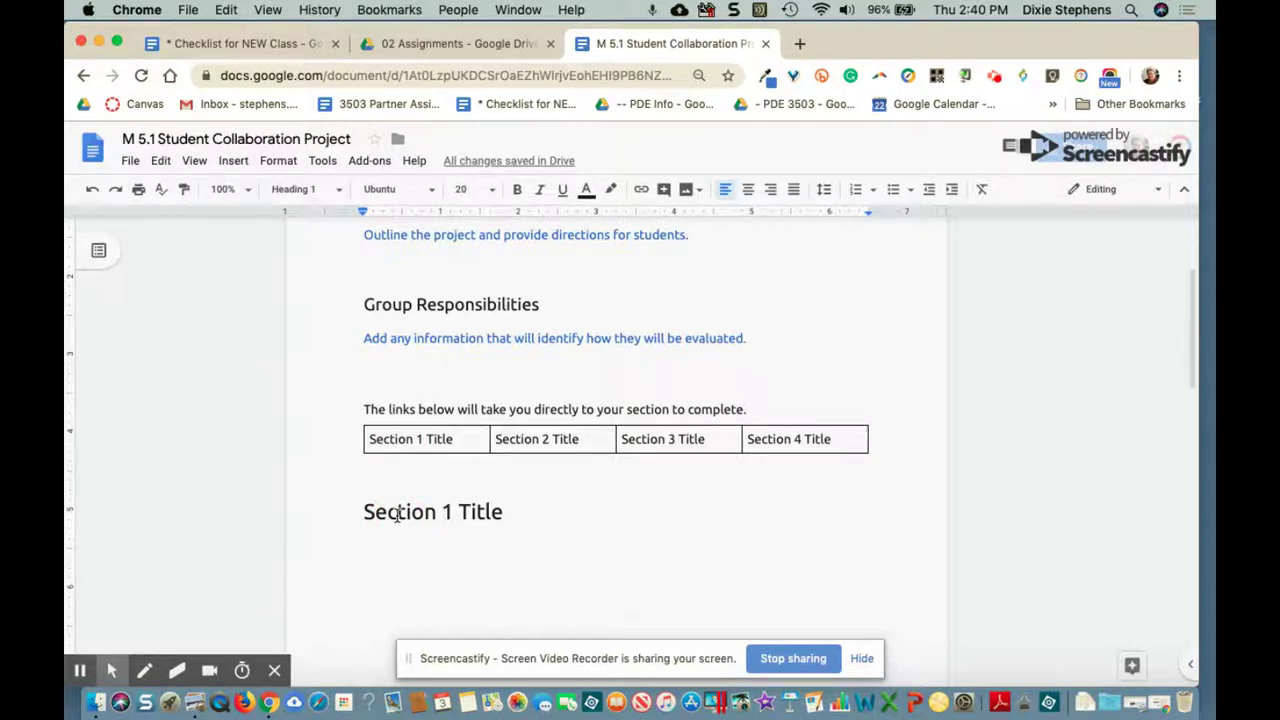
left_click(384, 440)
left_click_drag(369, 440, 440, 440)
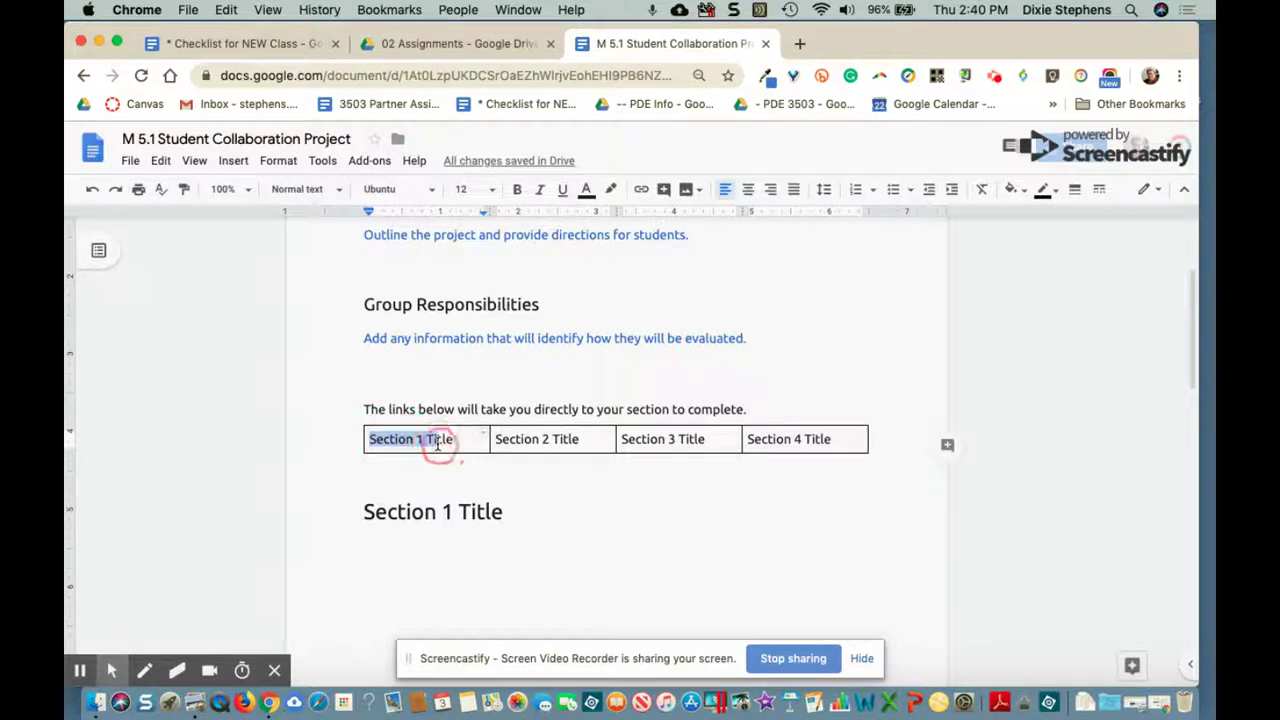
Insert a bookmark at the start of the Section 1 Title heading below the table.
left_click(412, 511)
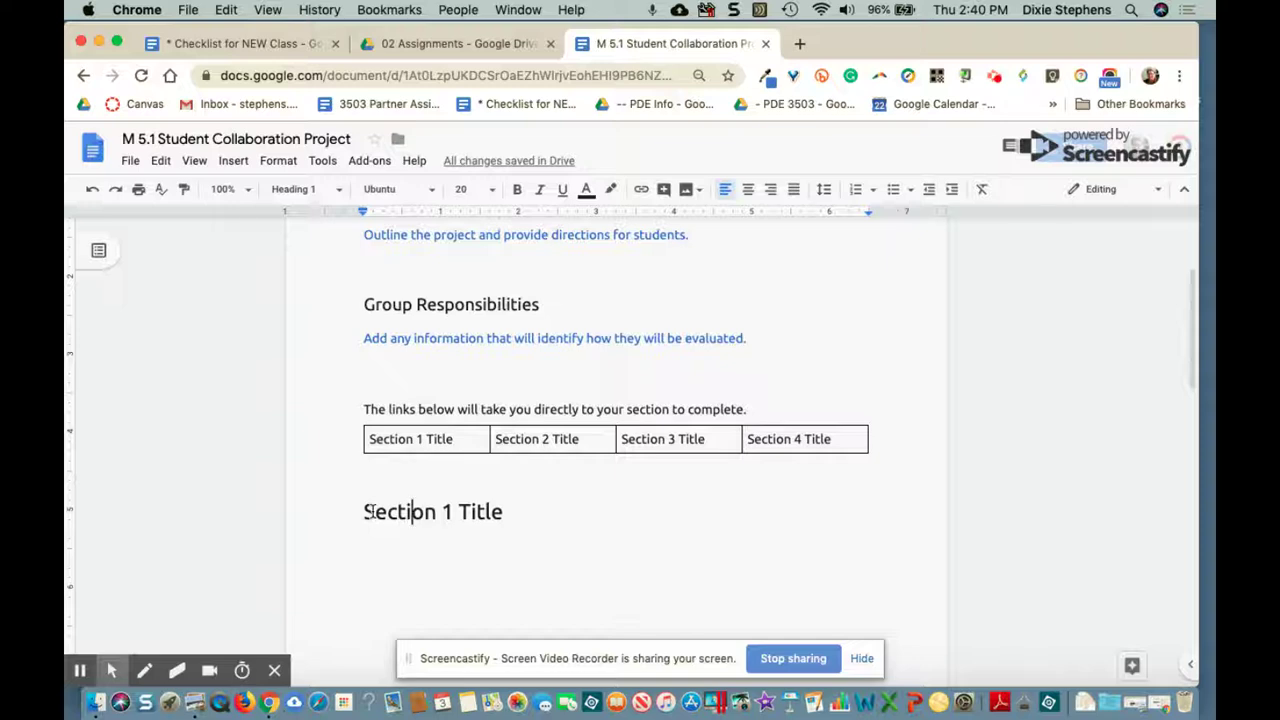
left_click(365, 512)
left_click(233, 161)
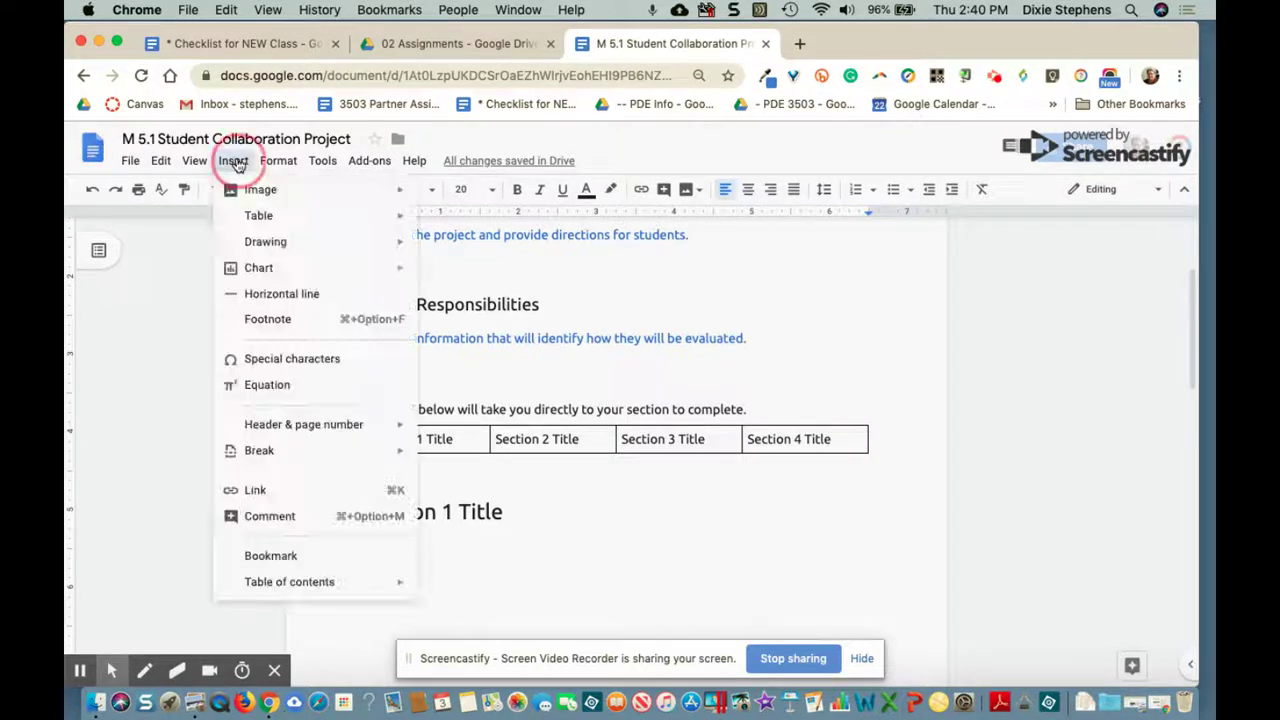
left_click(266, 555)
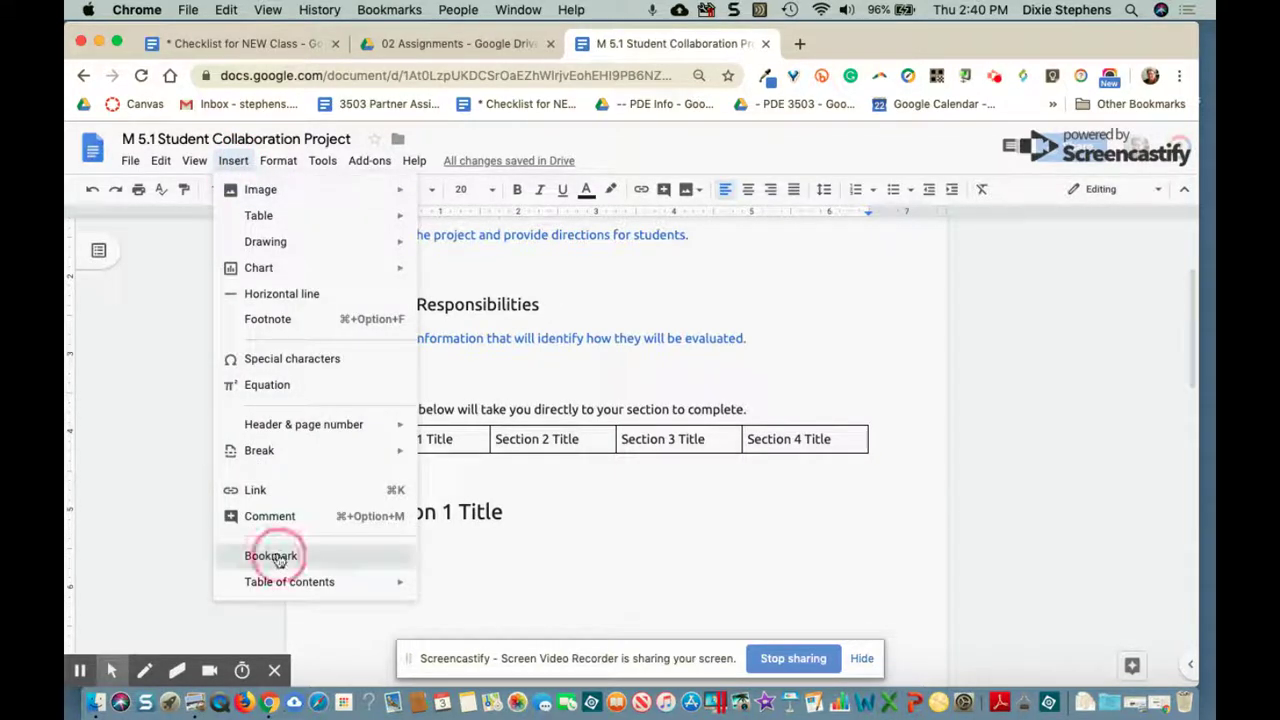
Insert a bookmark at the start of the Section 2 Title heading on the second page.
scroll(585, 528, "down", 5)
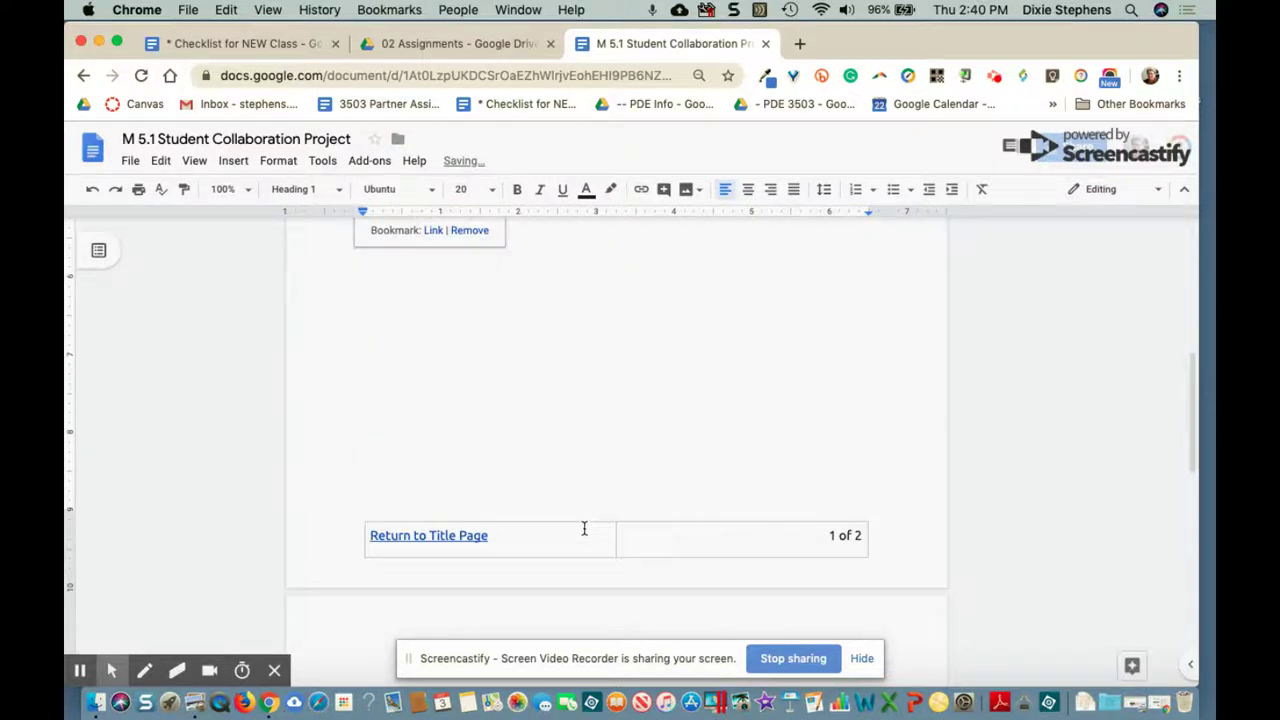
left_click(362, 535)
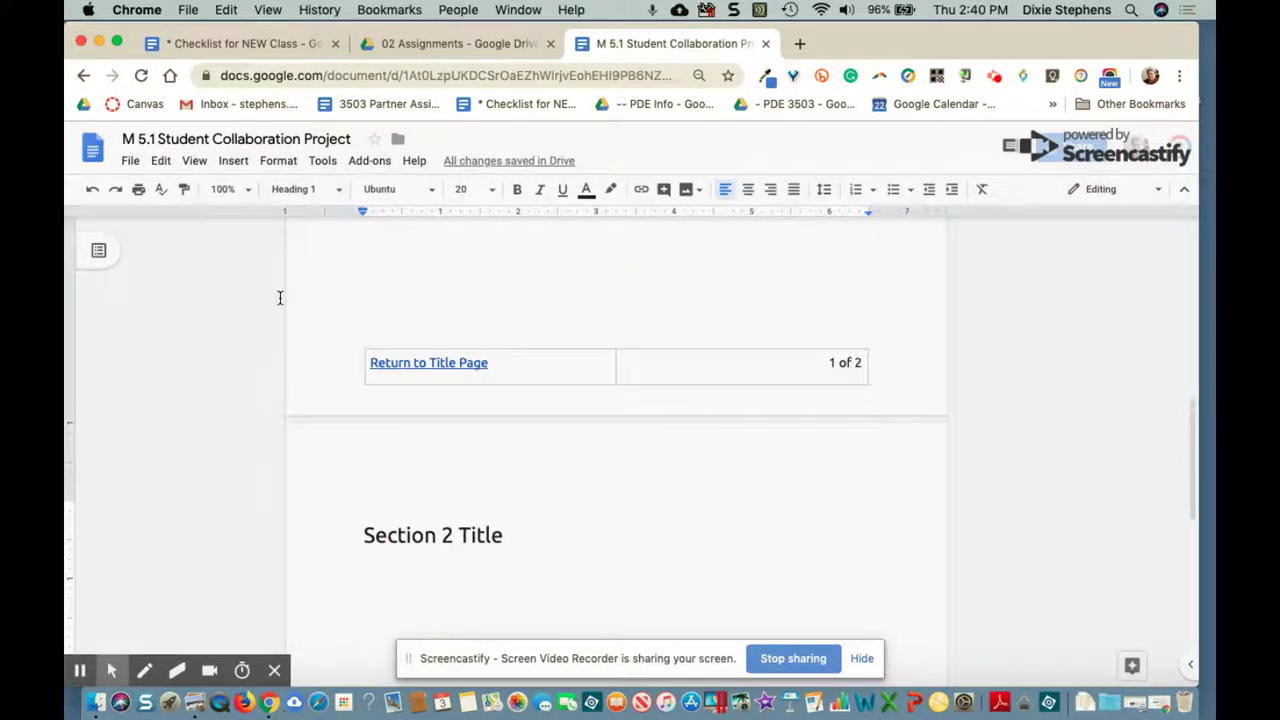
left_click(233, 161)
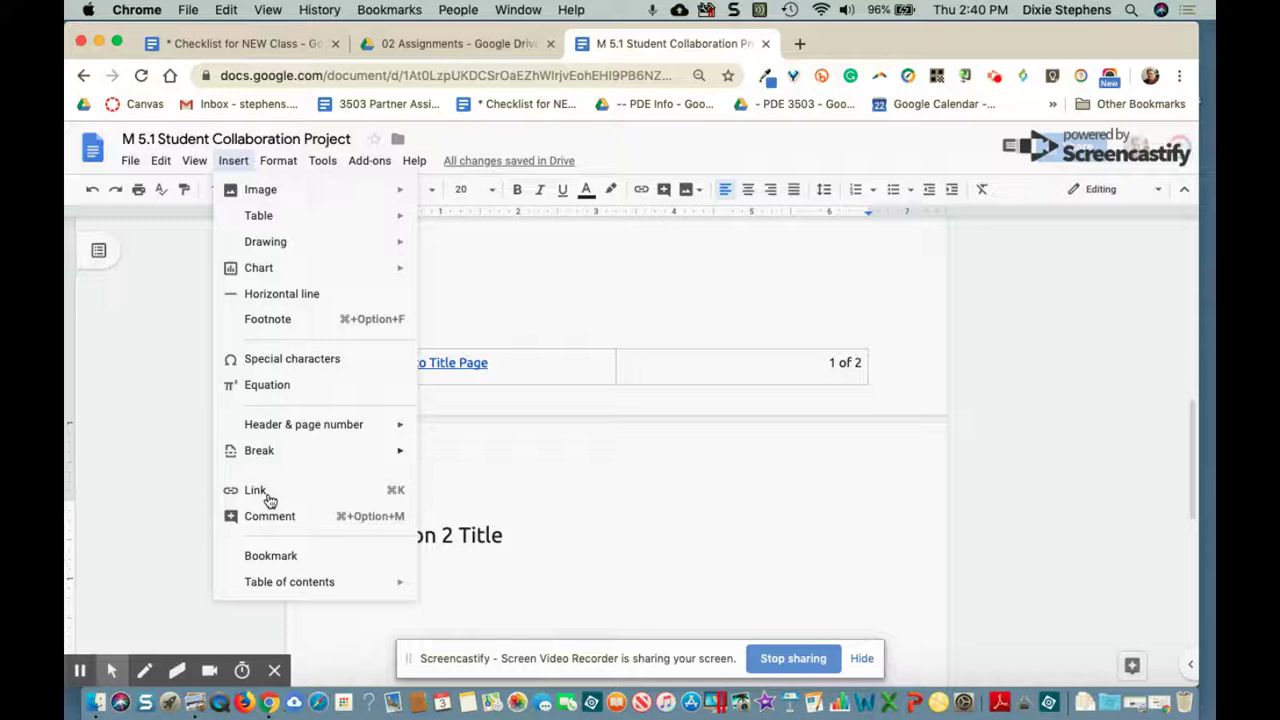
left_click(264, 556)
Insert a bookmark at the start of the Section 3 Title heading.
scroll(589, 503, "down", 3)
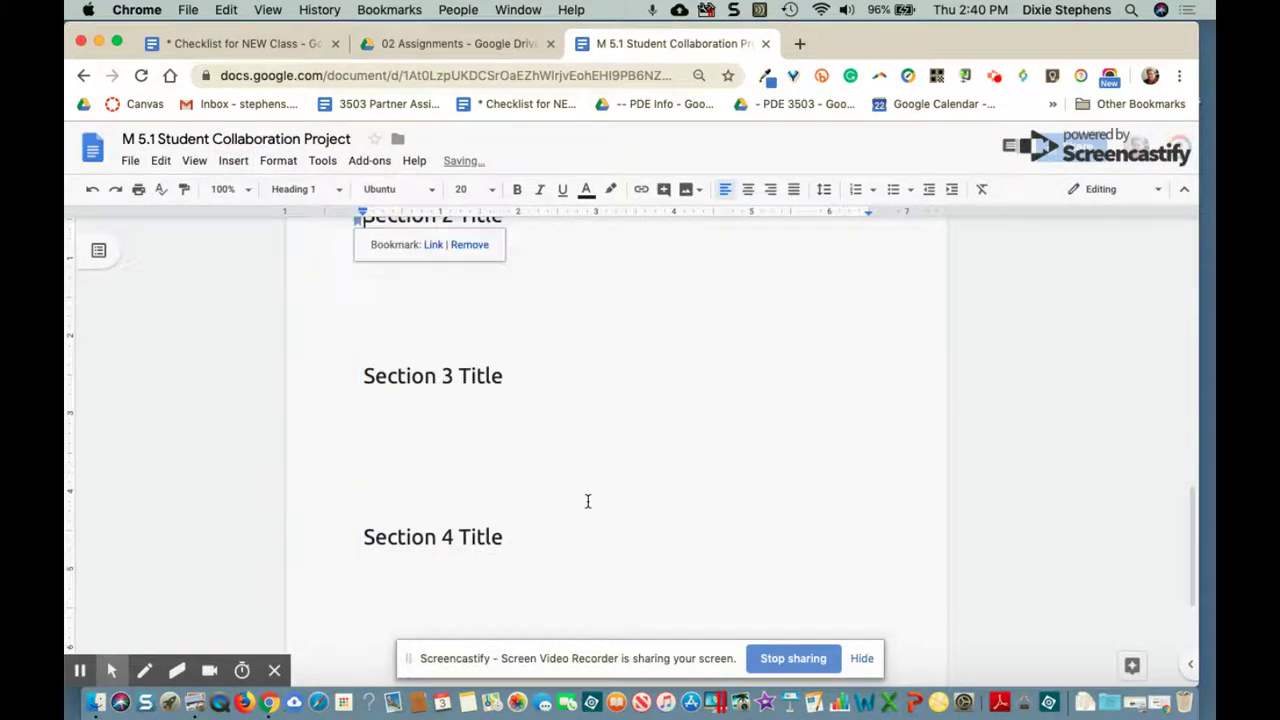
left_click(361, 376)
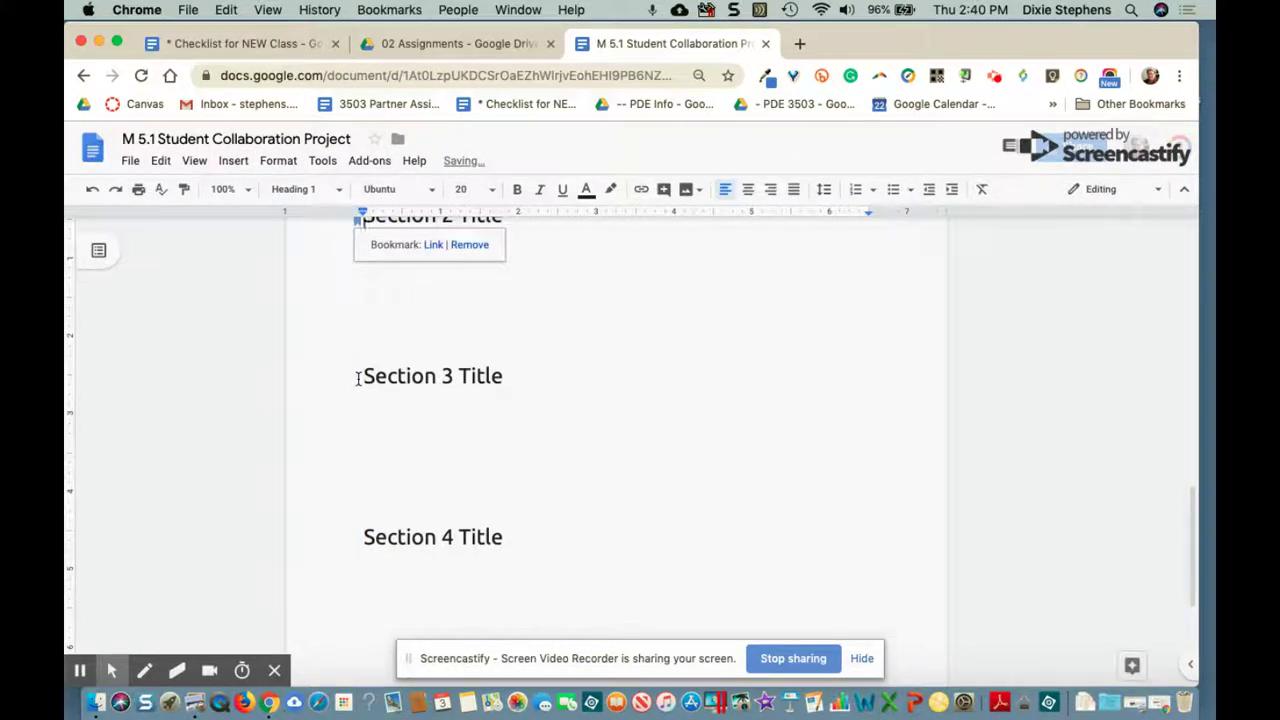
left_click(240, 164)
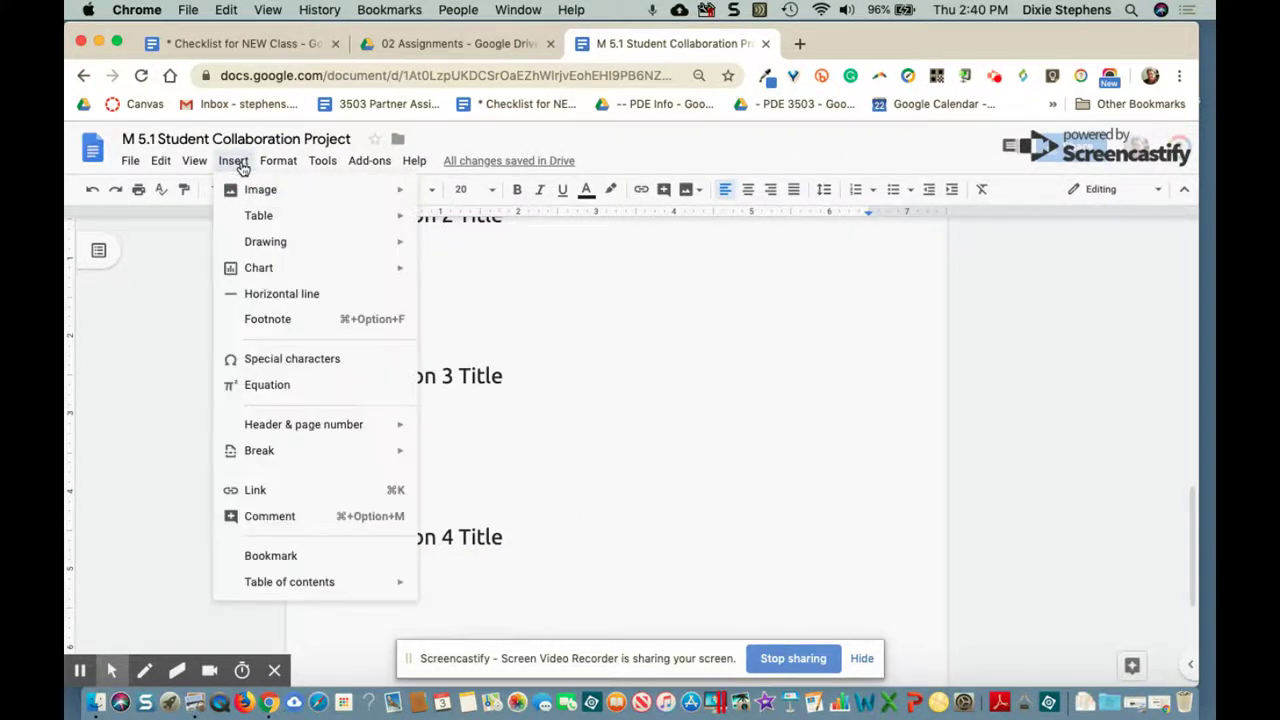
left_click(295, 558)
Insert a bookmark at the start of the Section 4 Title heading.
left_click(360, 541)
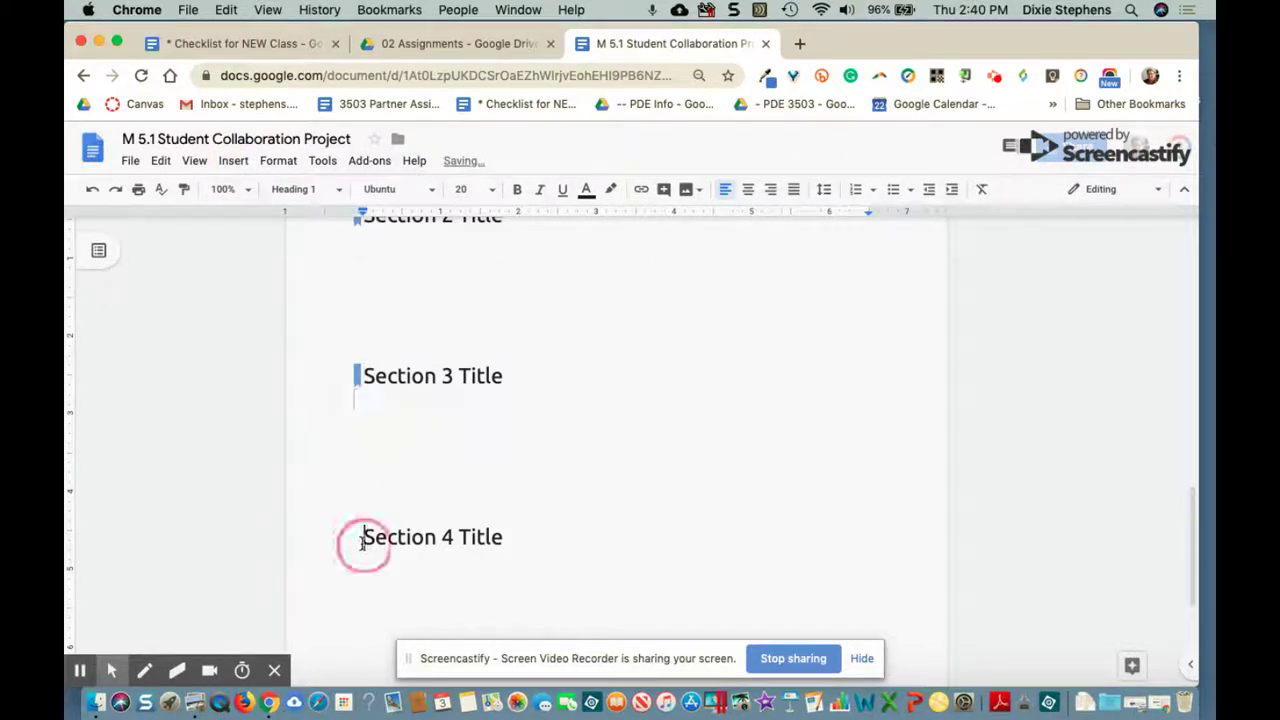
left_click(232, 161)
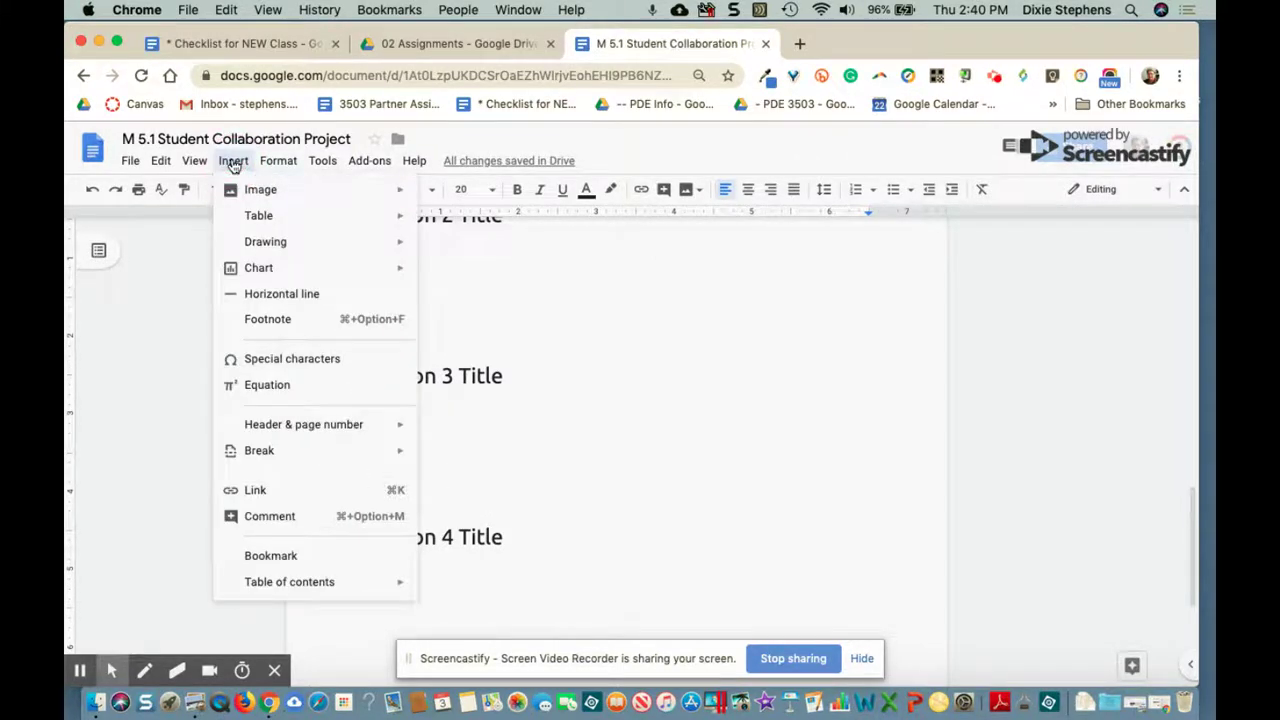
left_click(285, 556)
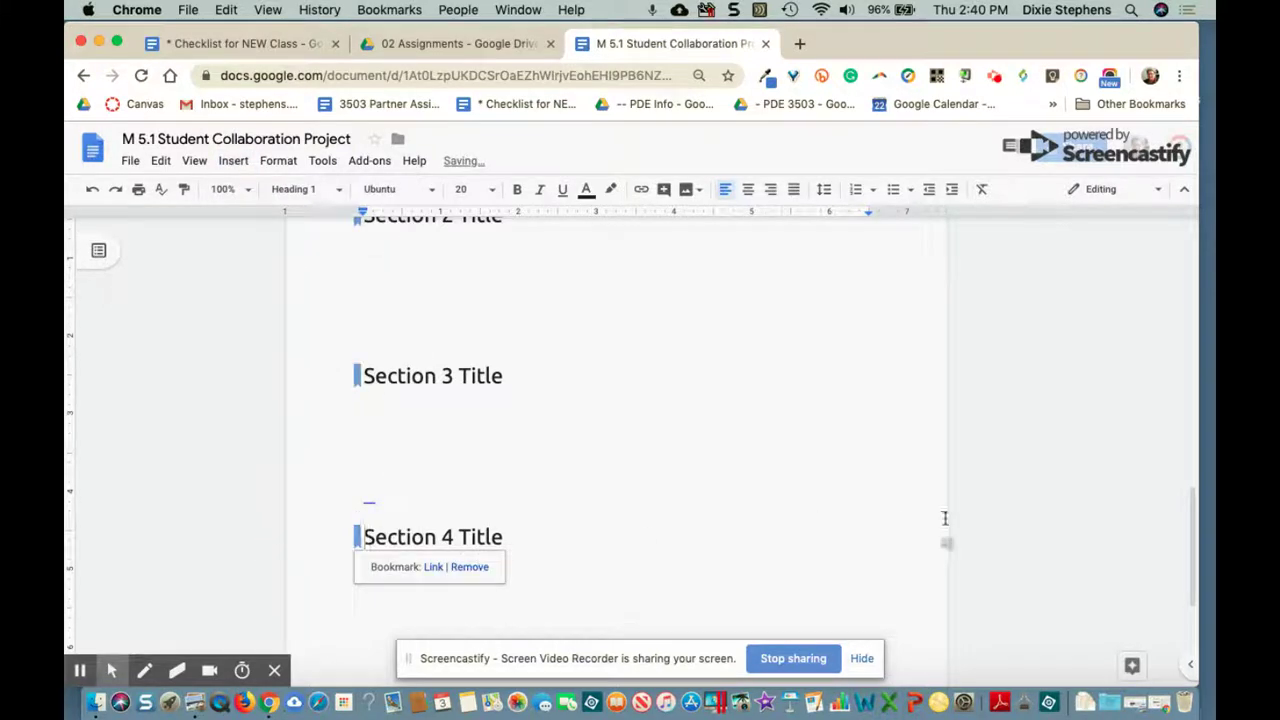
Link the Section 1 Title text in the table to the Section 1 Title bookmark and follow the link to test it.
scroll(945, 518, "up", 2)
scroll(945, 518, "up", 4)
scroll(945, 518, "up", 3)
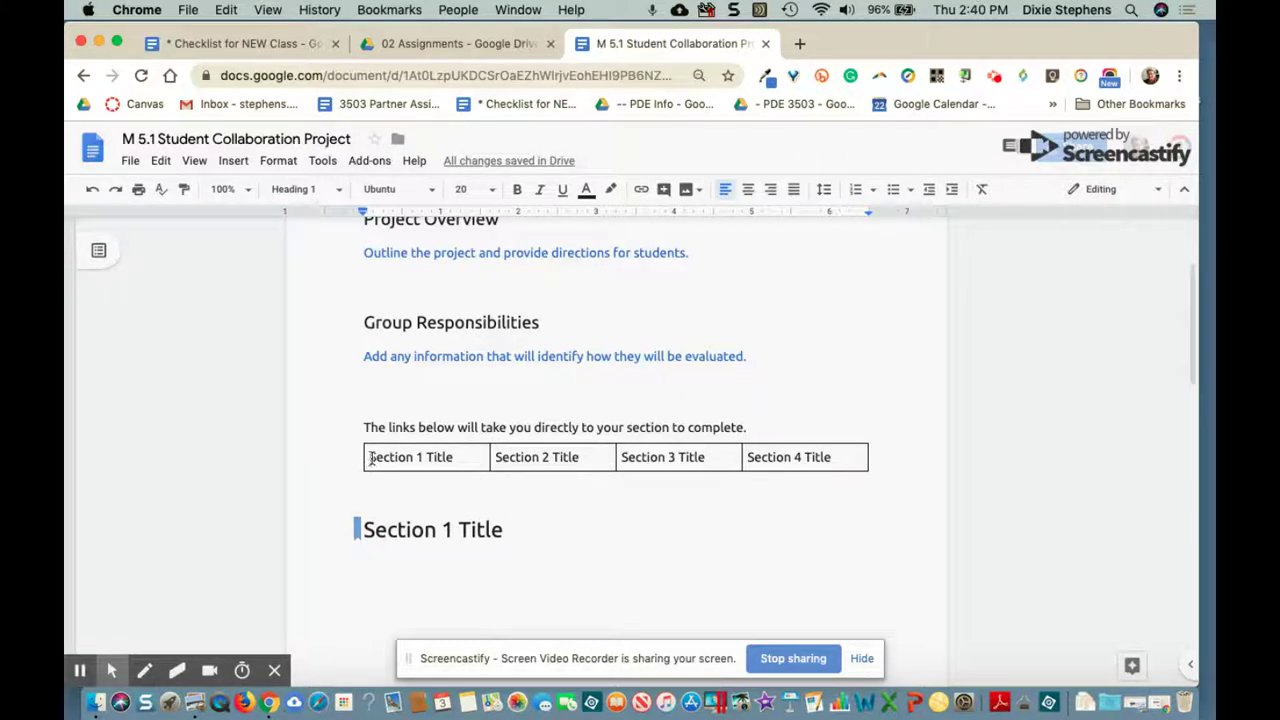
left_click_drag(370, 458, 460, 459)
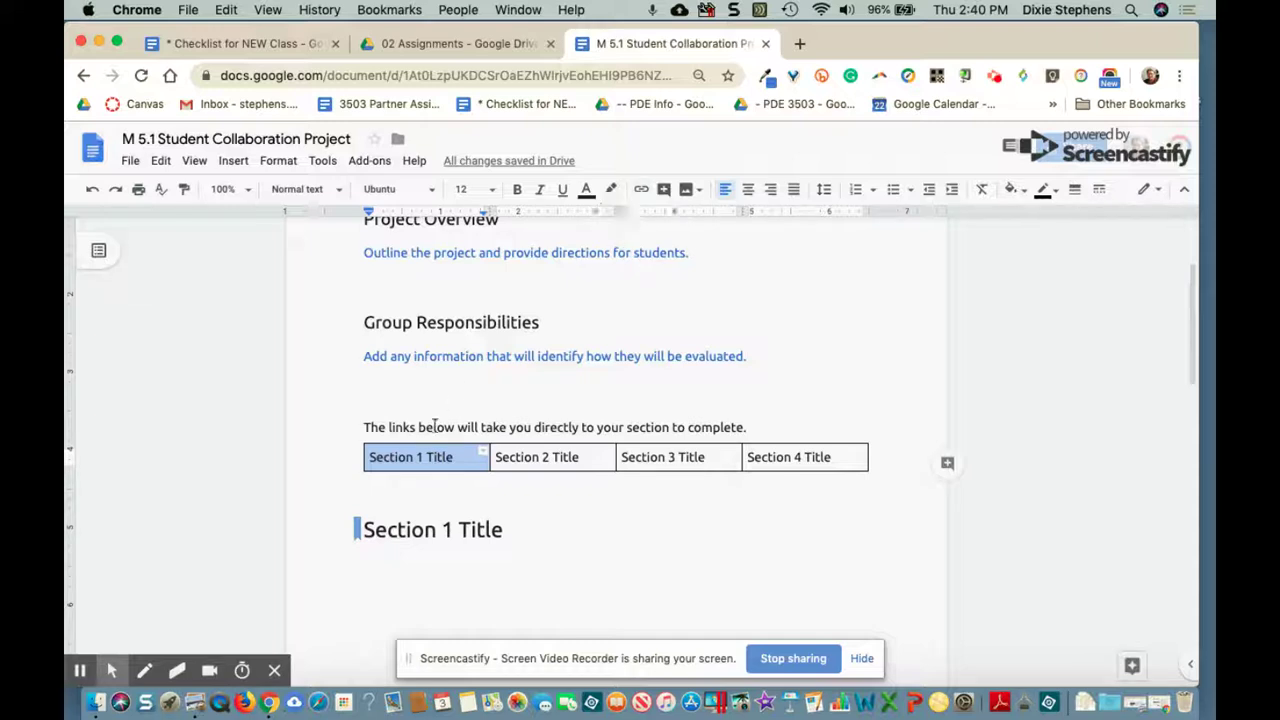
right_click(416, 456)
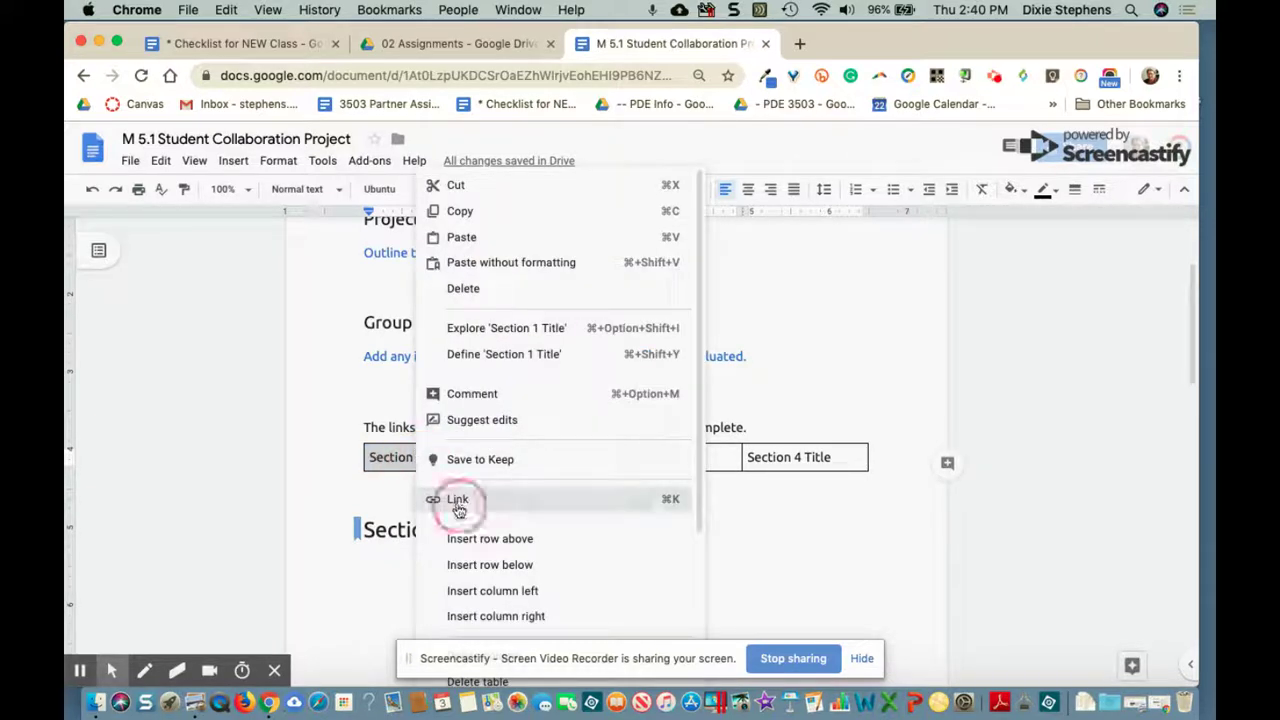
left_click(436, 497)
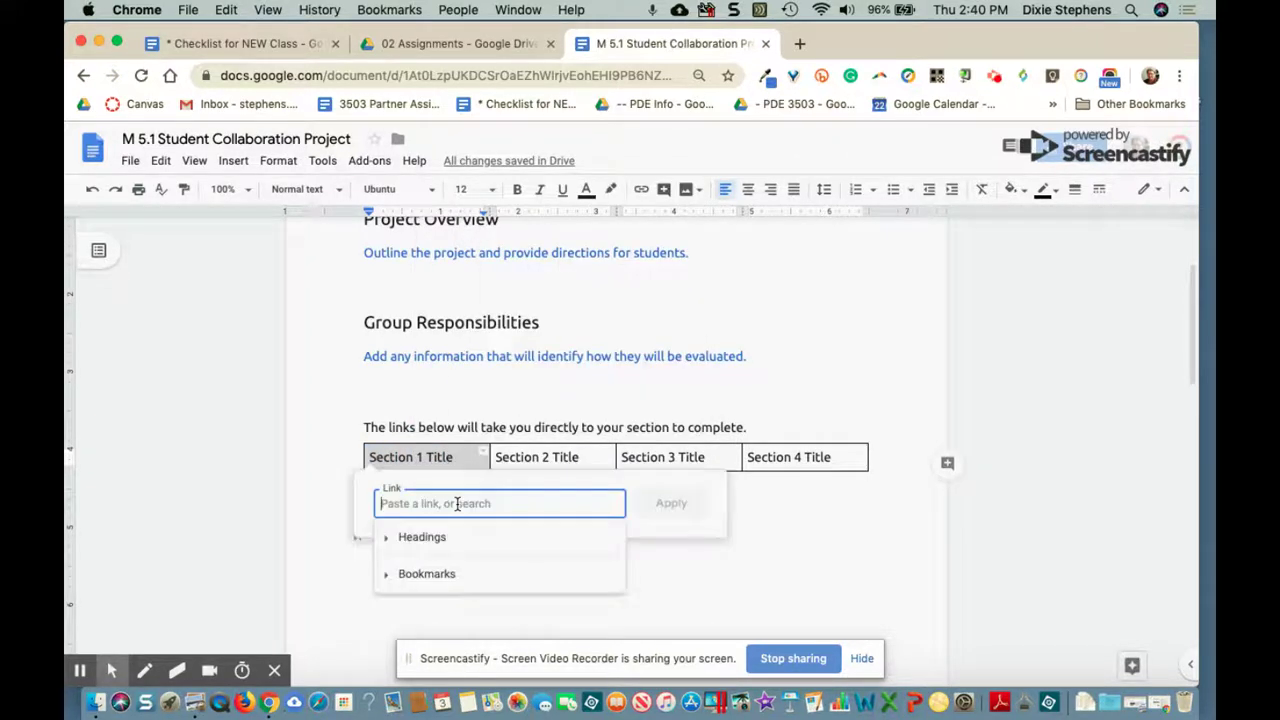
left_click(388, 577)
scroll(533, 566, "down", 1)
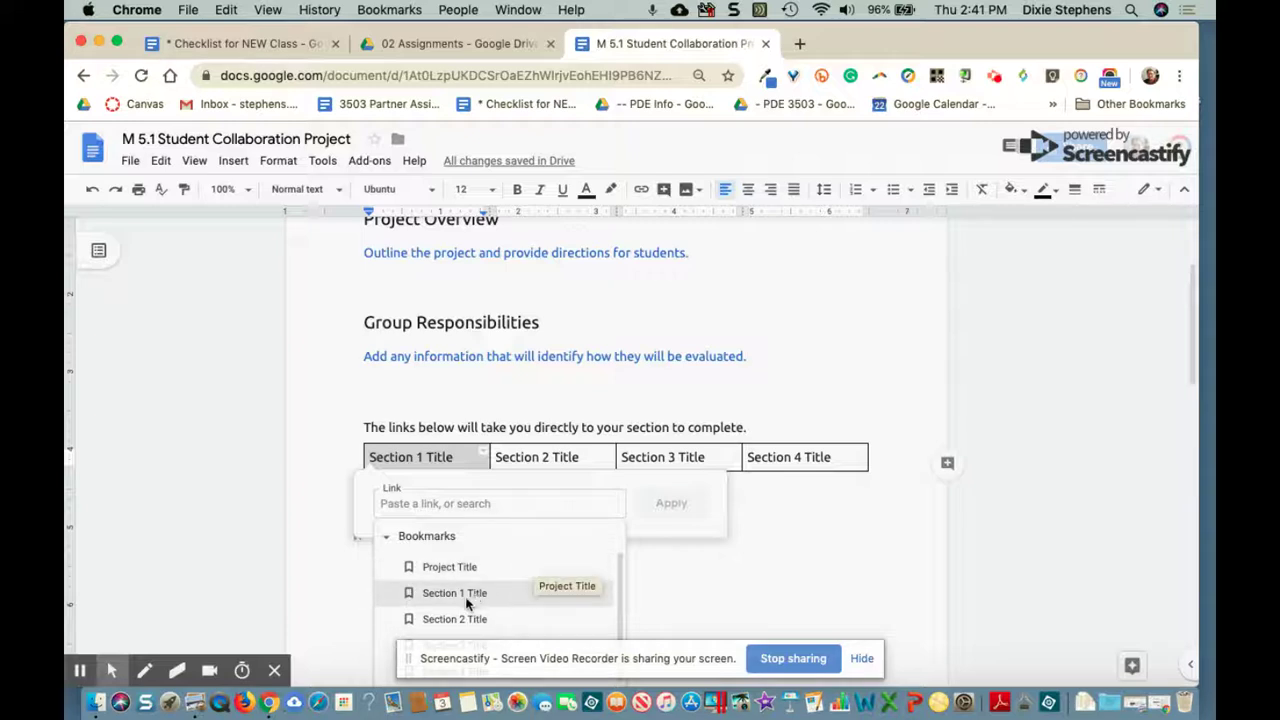
left_click(437, 595)
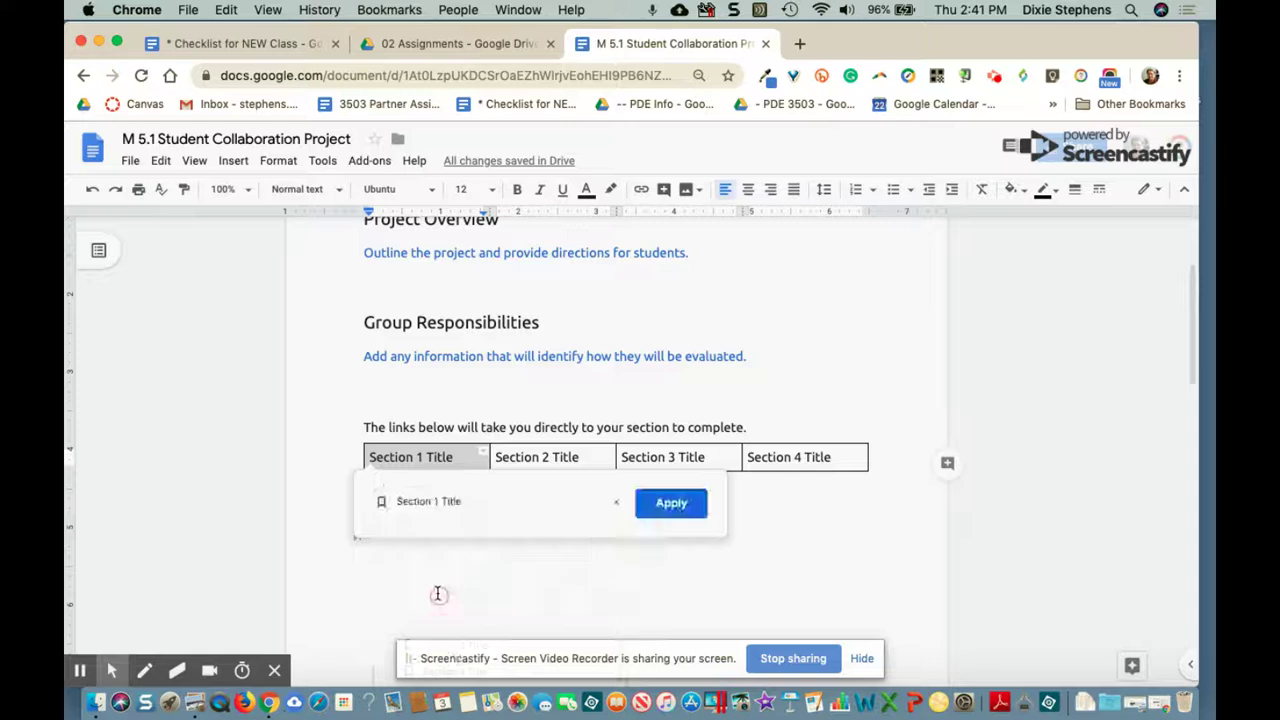
left_click(668, 504)
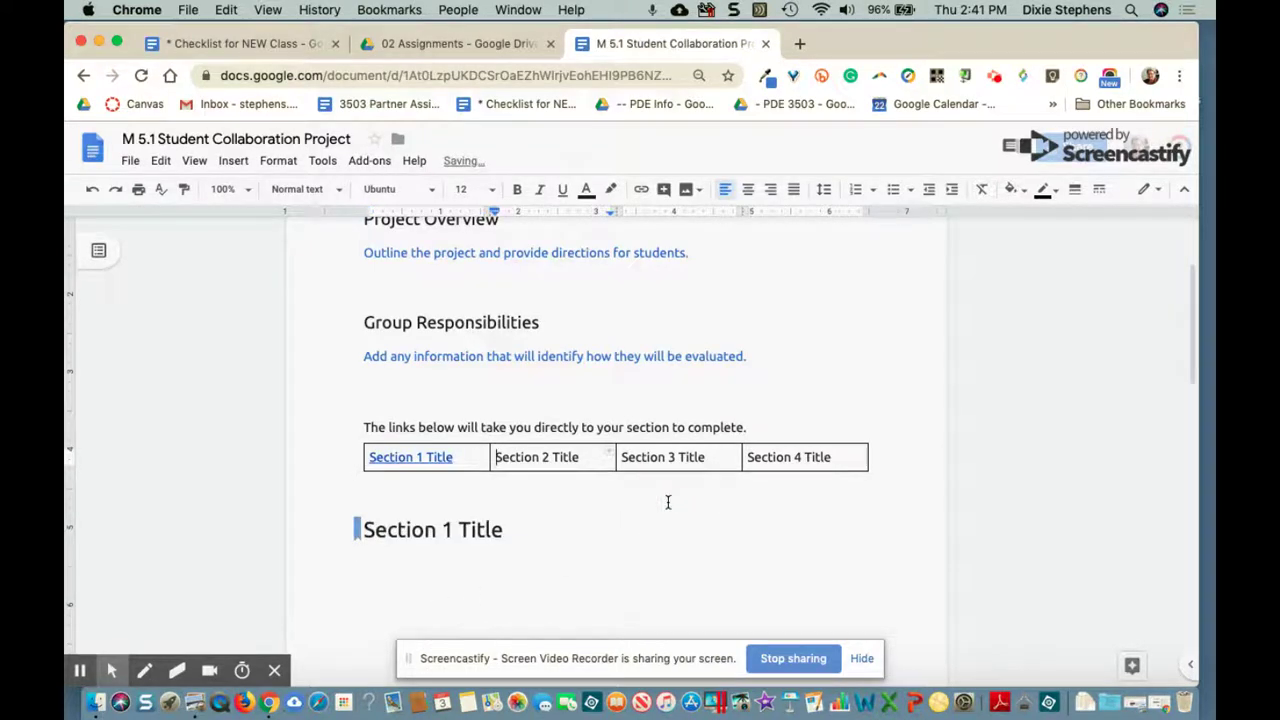
left_click(430, 458)
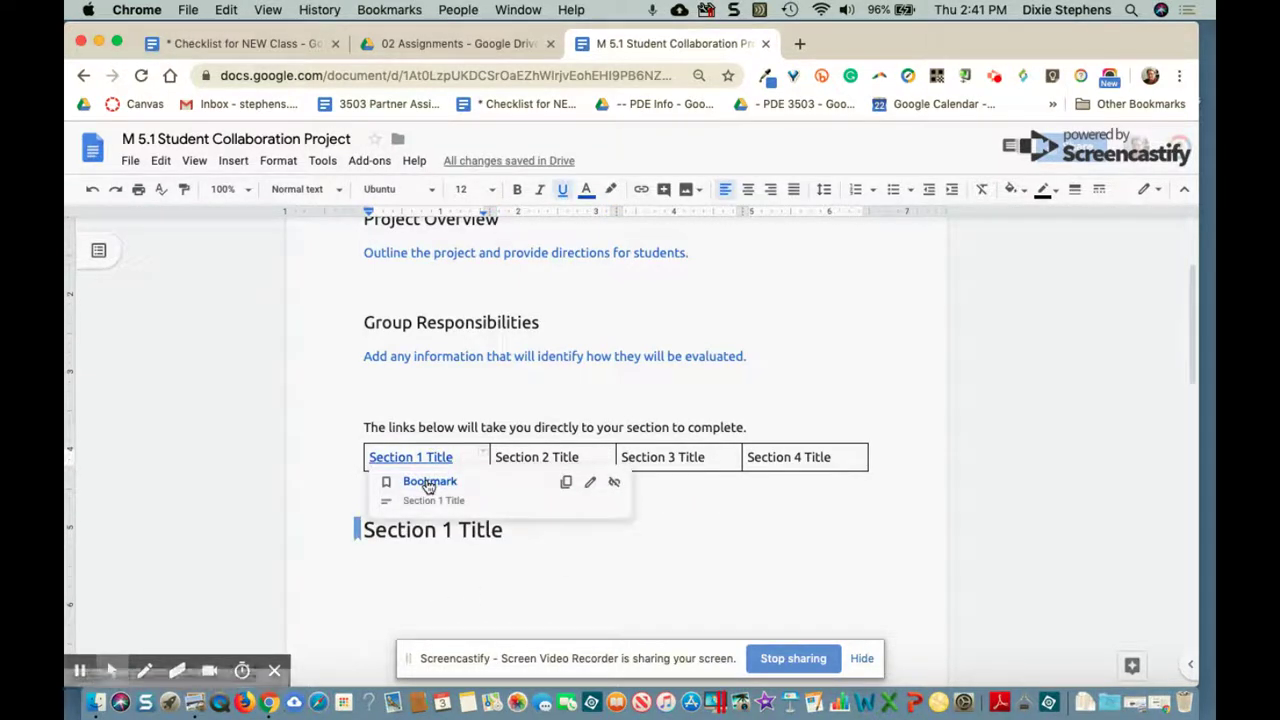
left_click(430, 481)
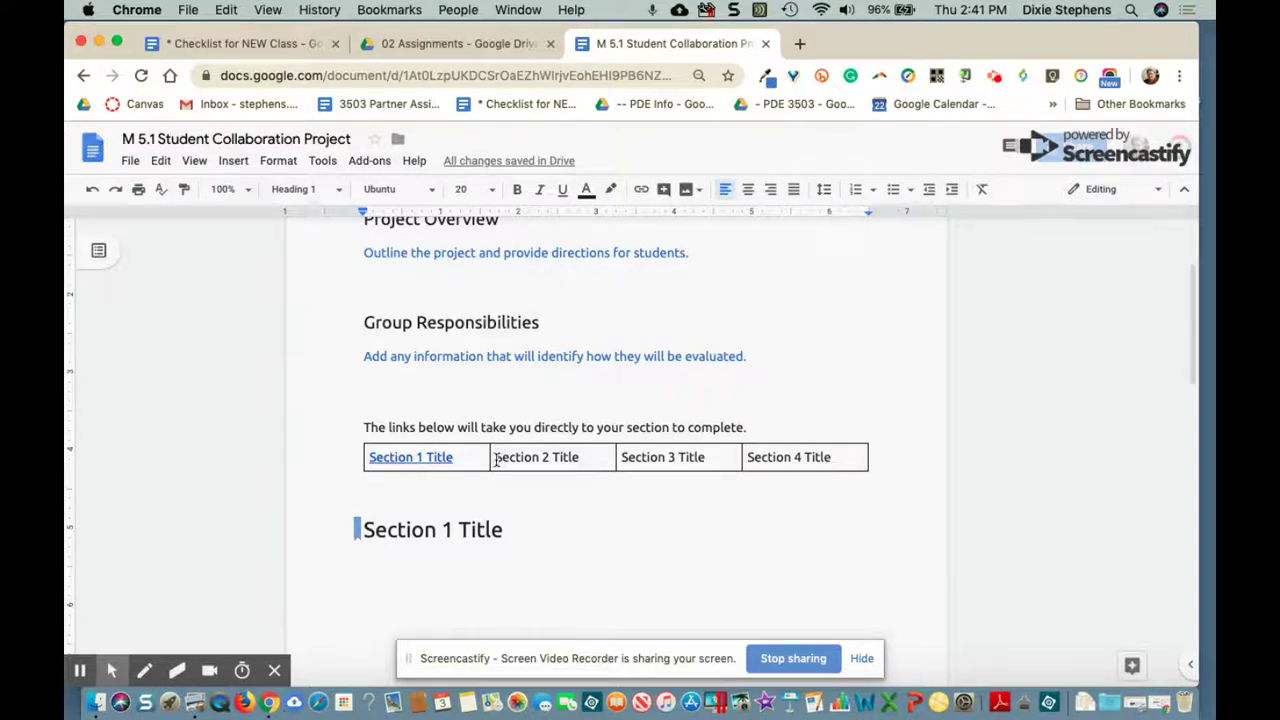
Link the Section 2 Title text in the table to the Section 2 Title bookmark and follow the link to test it.
left_click_drag(494, 462, 585, 456)
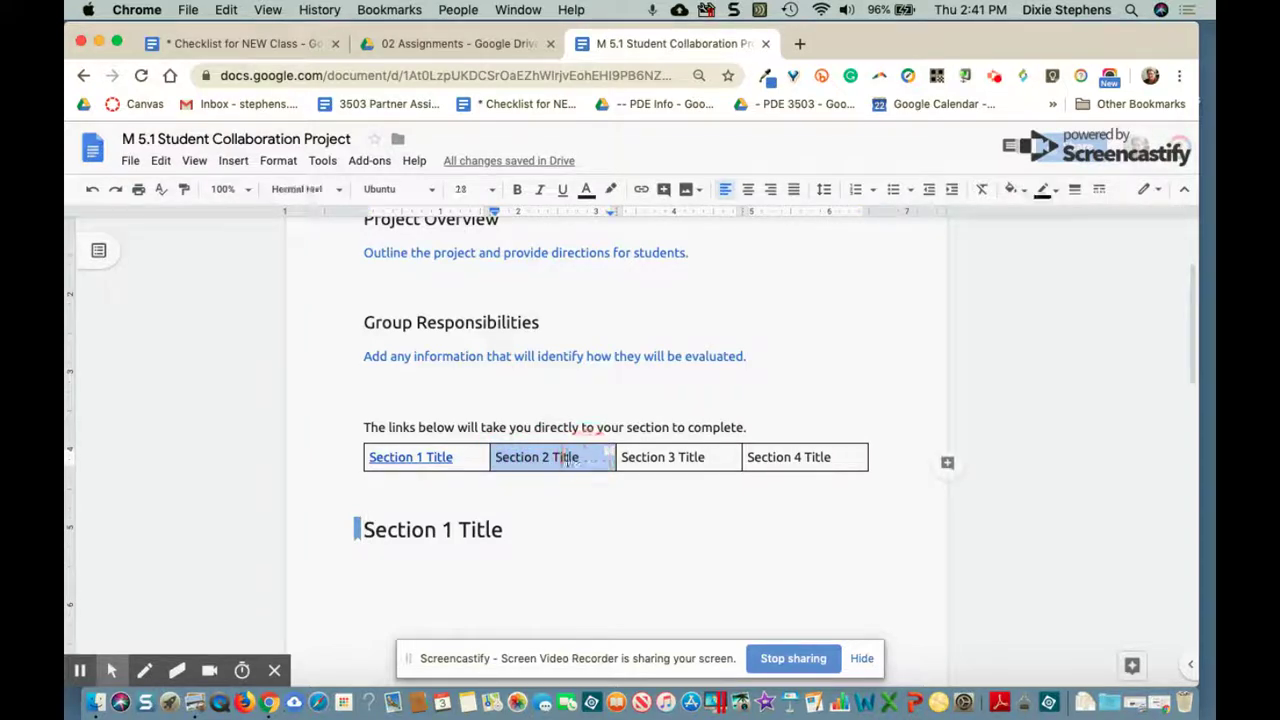
right_click(556, 466)
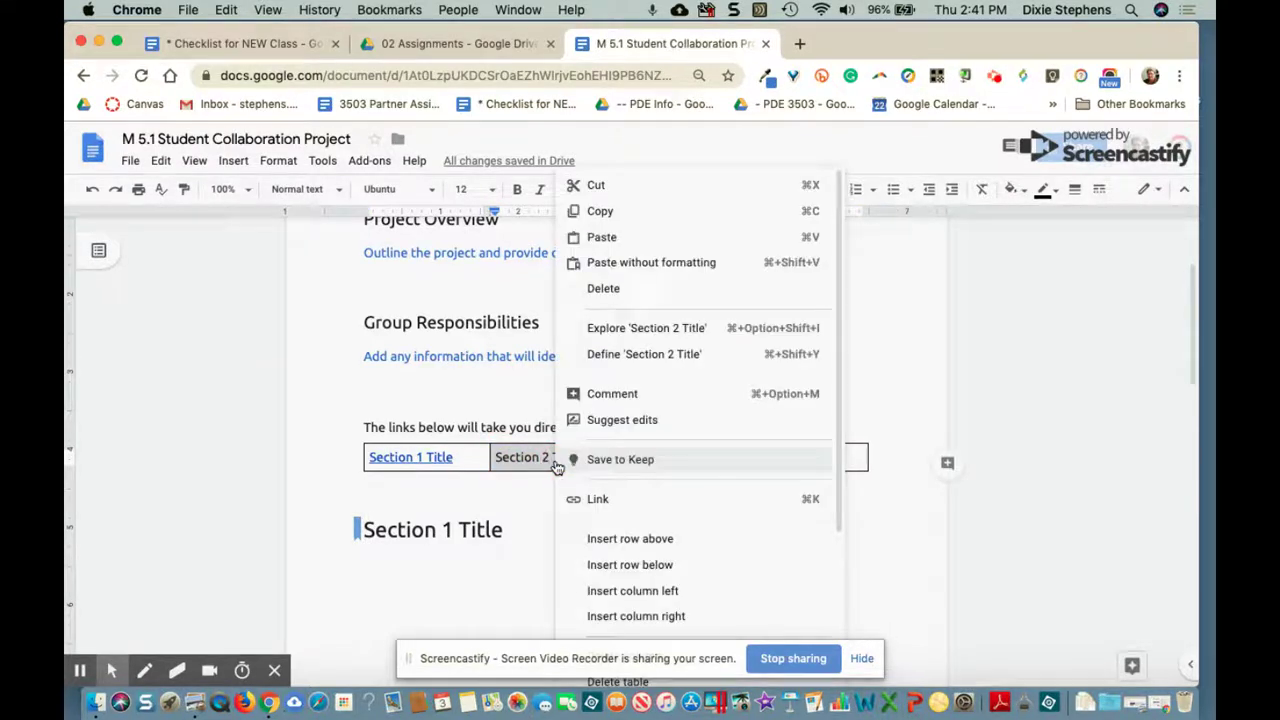
left_click(589, 498)
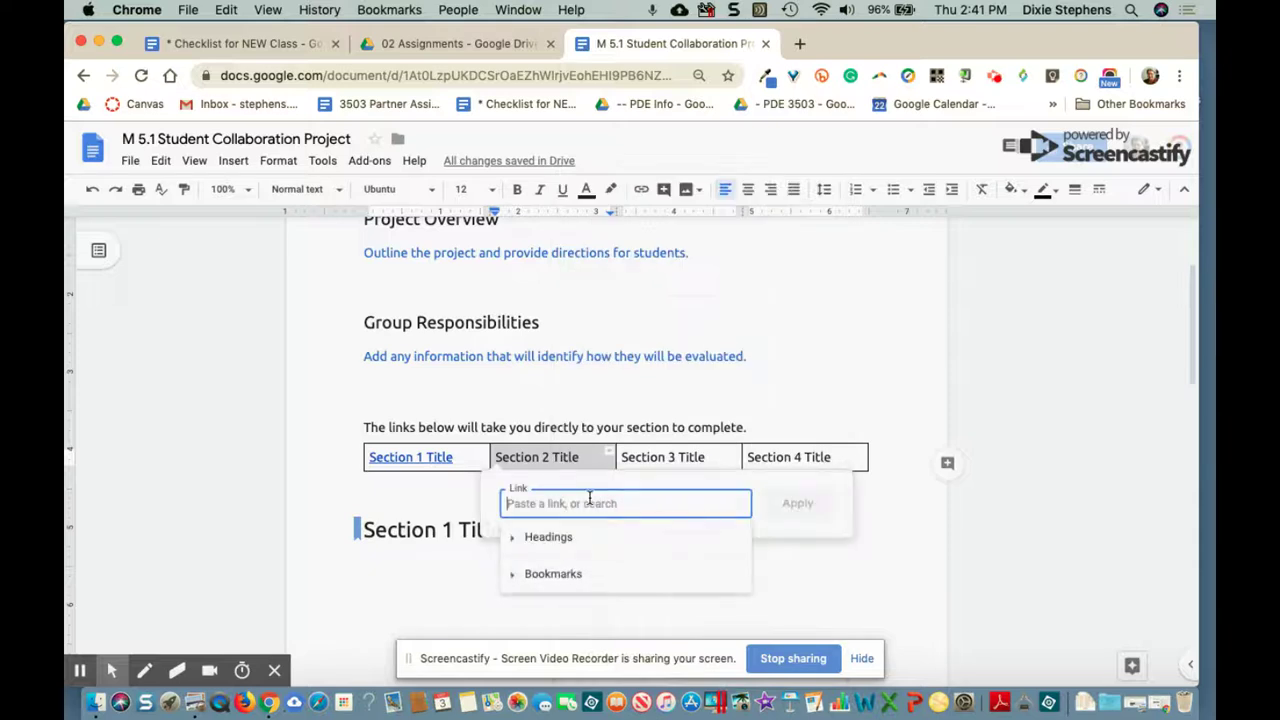
left_click(511, 575)
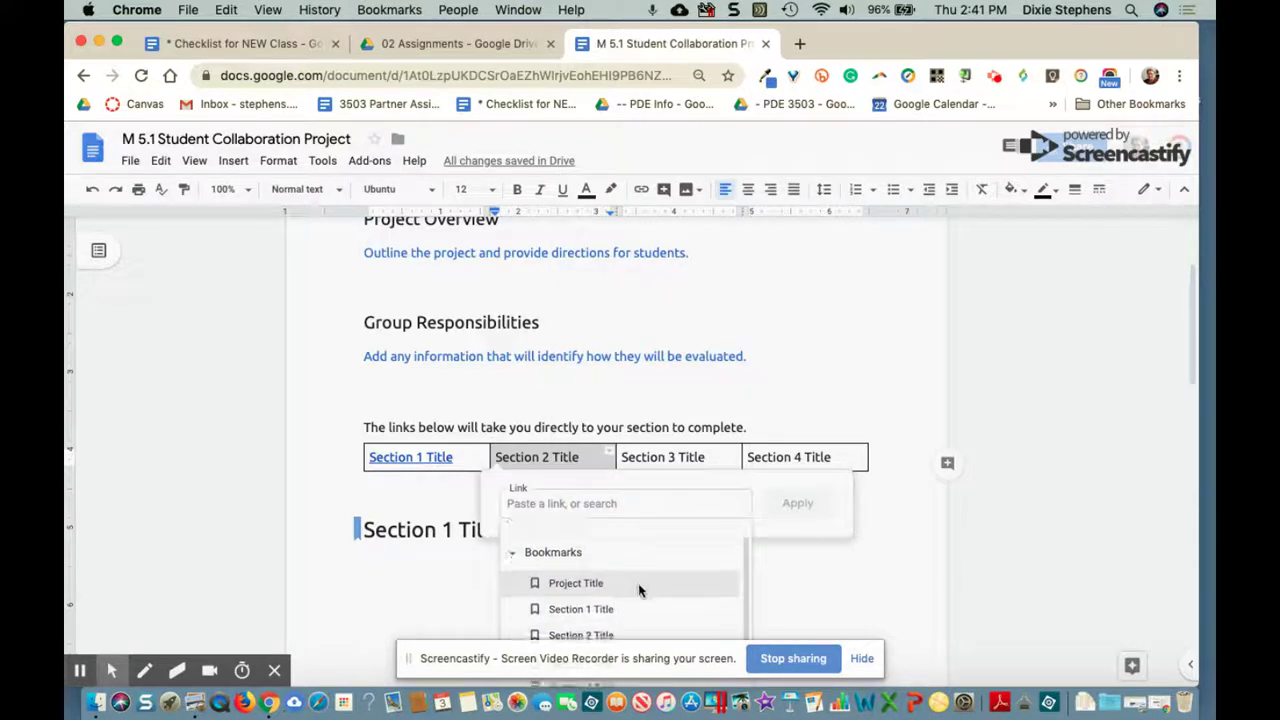
scroll(620, 600, "down", 1)
left_click(589, 625)
left_click(790, 504)
left_click(521, 462)
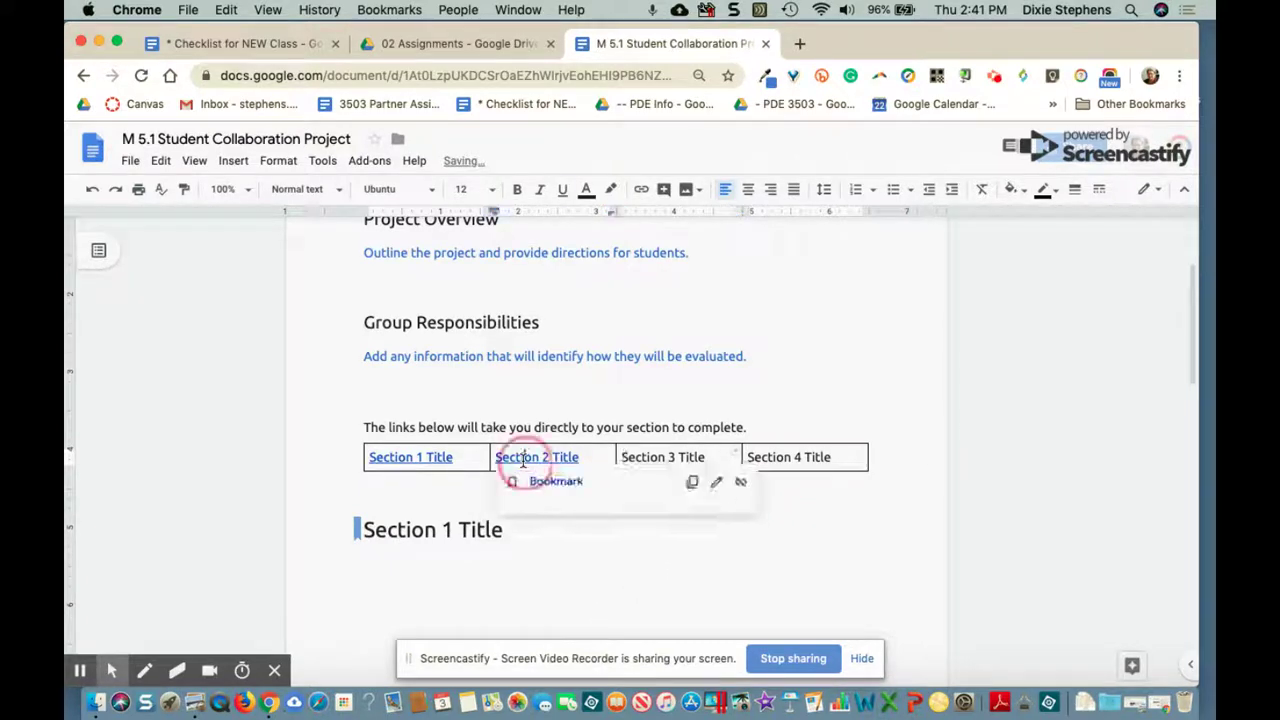
left_click(536, 481)
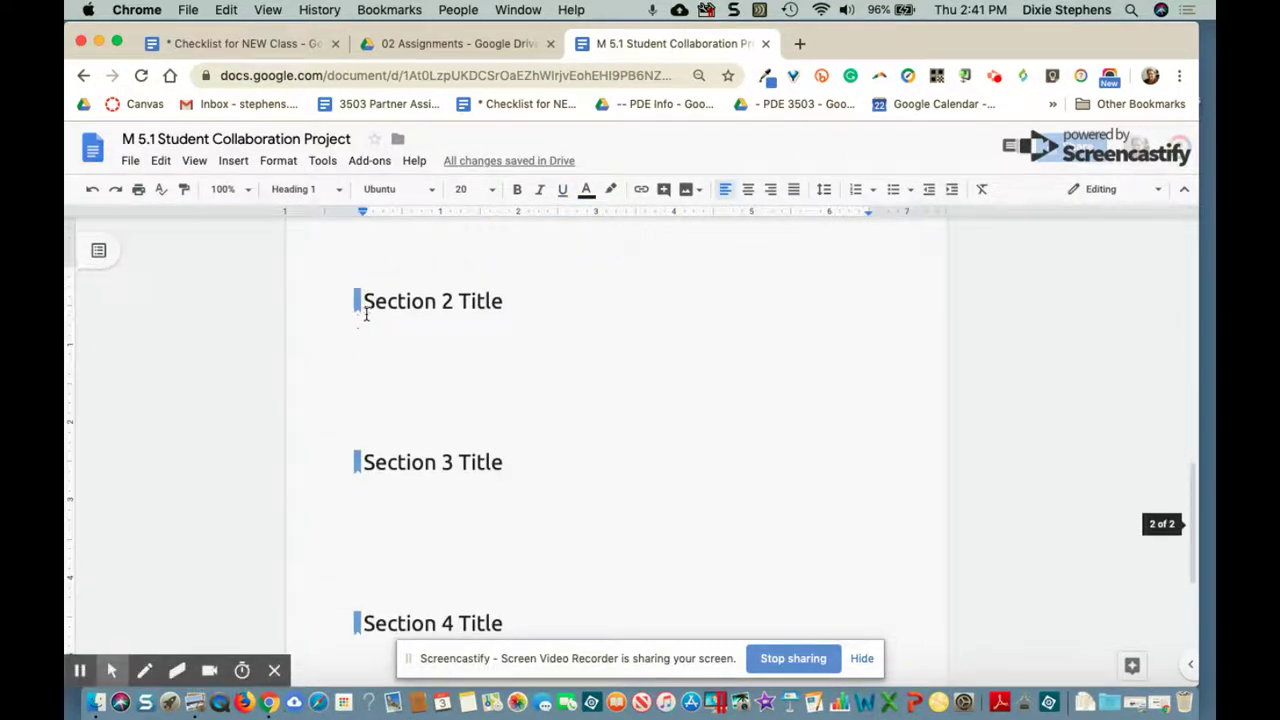
Link the Section 3 Title text in the table to the Section 3 Title bookmark.
scroll(560, 363, "up", 10)
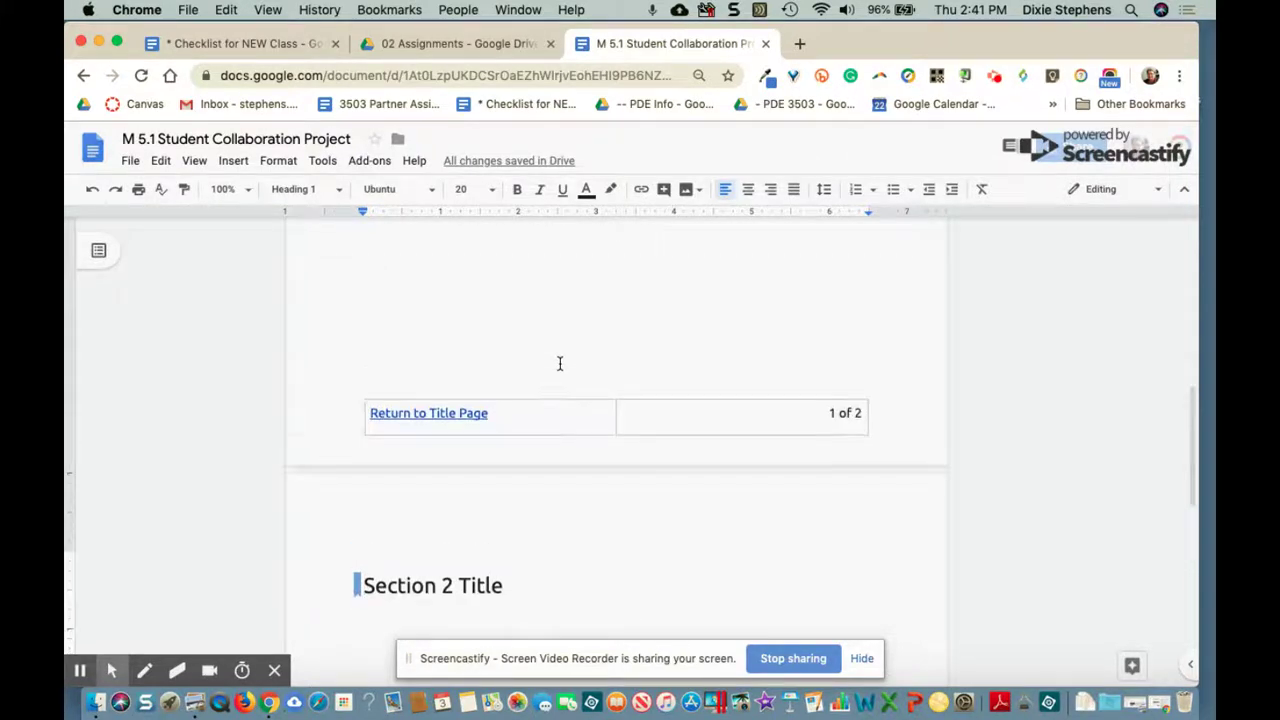
left_click_drag(622, 411, 705, 411)
right_click(670, 411)
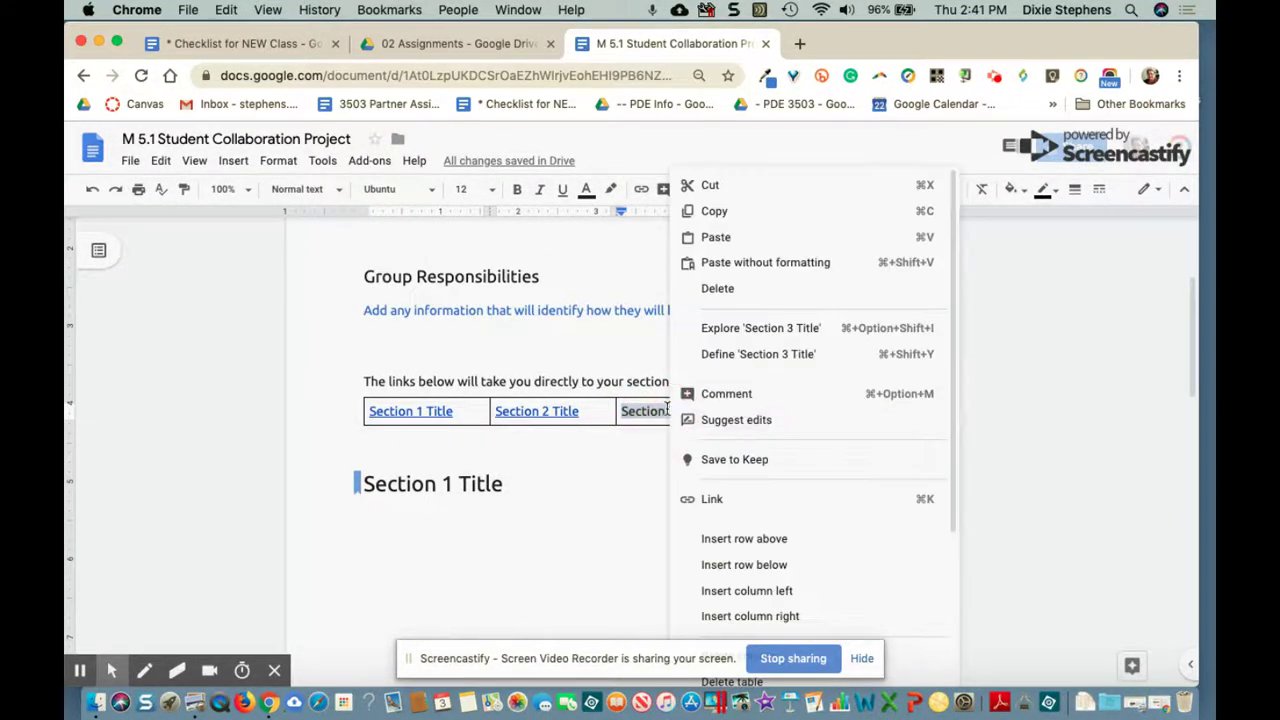
left_click(691, 497)
left_click(602, 577)
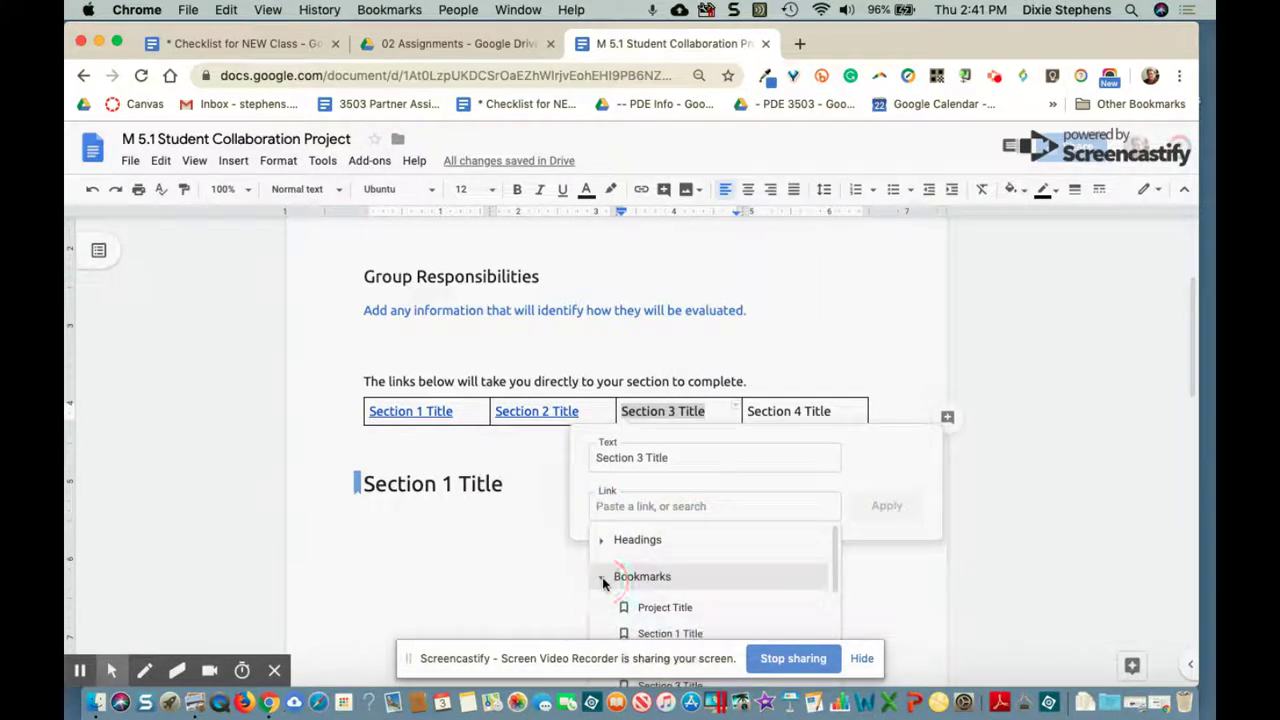
scroll(728, 560, "down", 2)
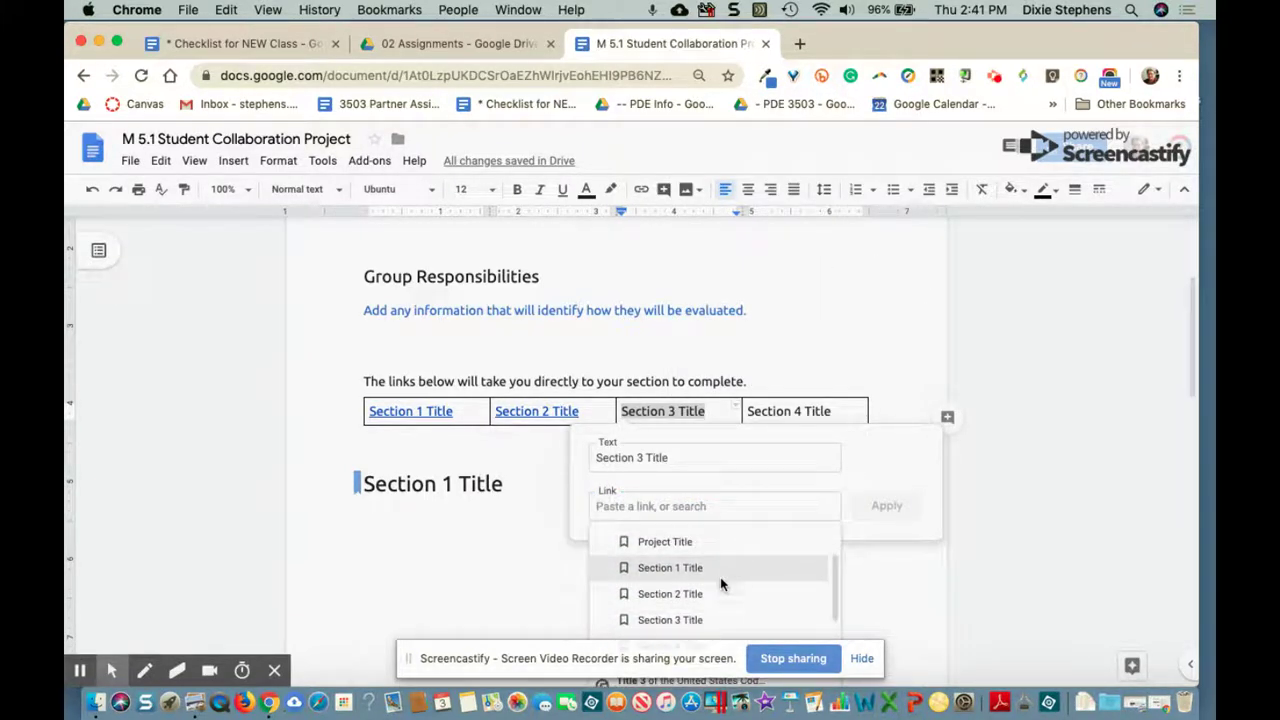
left_click(692, 617)
left_click(888, 506)
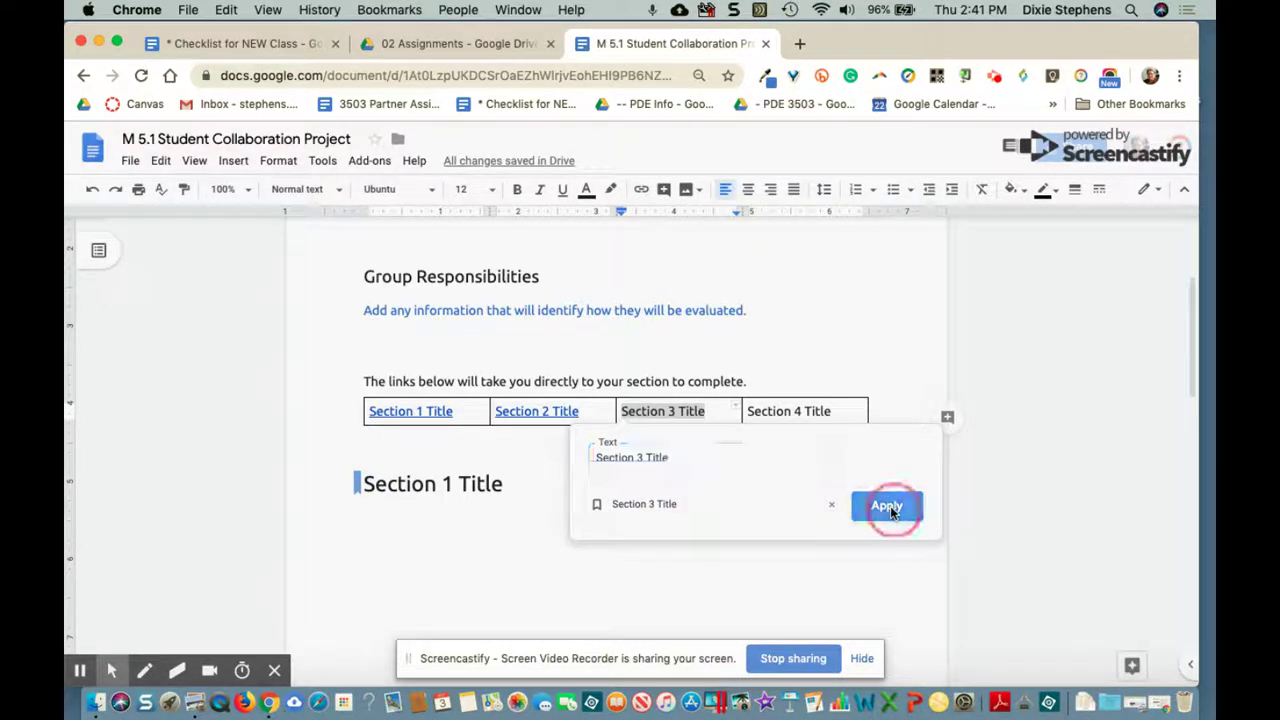
Link the Section 4 Title text in the table to the Section 4 Title bookmark and follow the link to test it.
left_click(749, 410)
left_click_drag(748, 411, 832, 416)
right_click(814, 412)
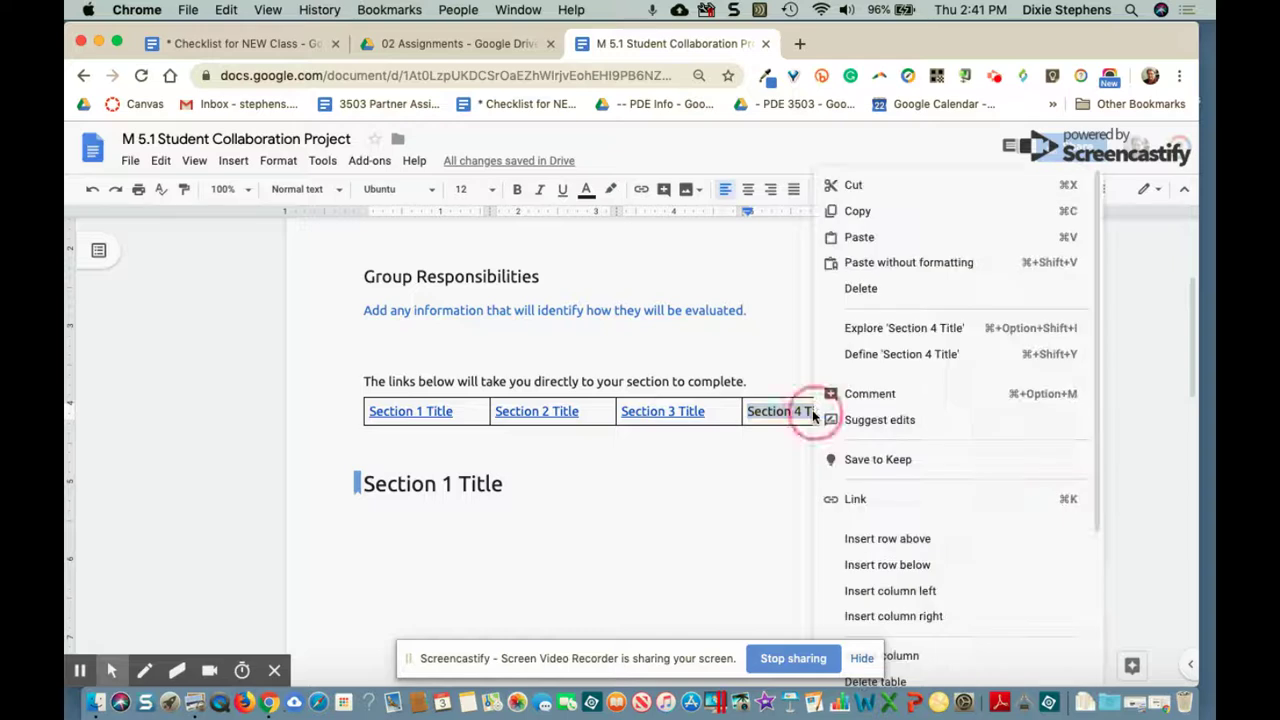
left_click(848, 498)
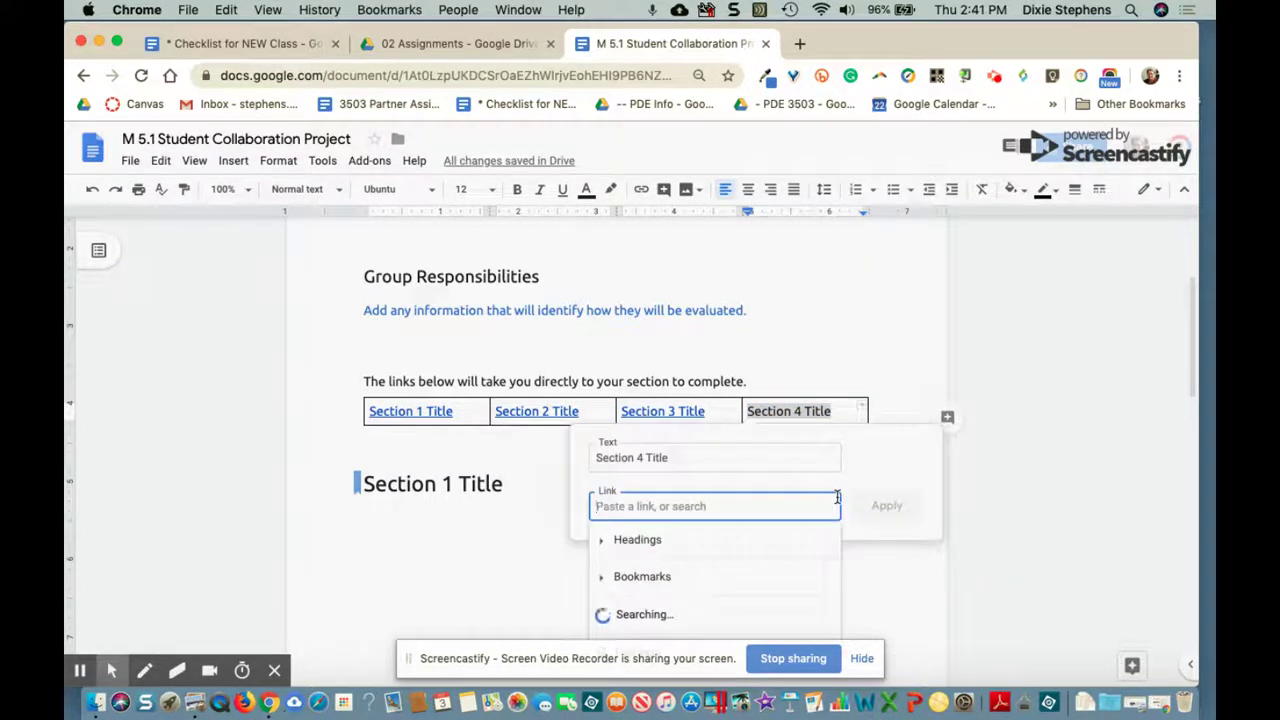
left_click(605, 578)
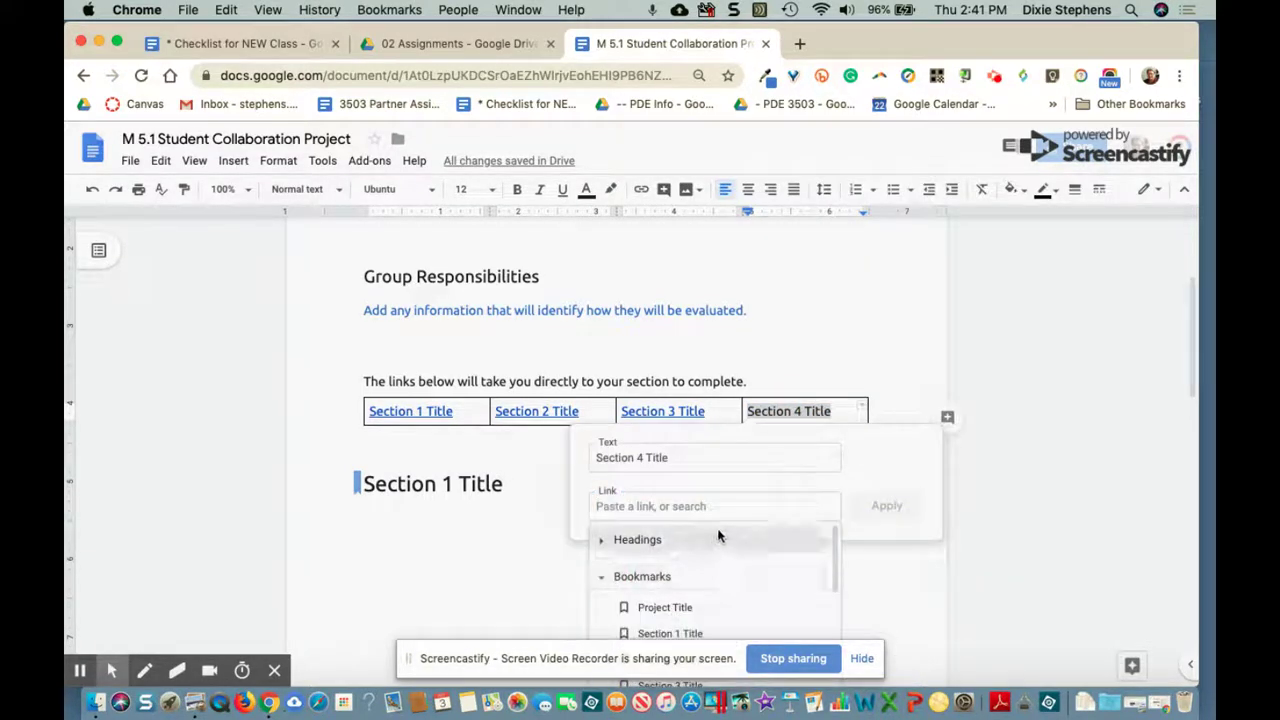
scroll(725, 540, "down", 3)
scroll(729, 543, "up", 3)
left_click(651, 574)
left_click(884, 506)
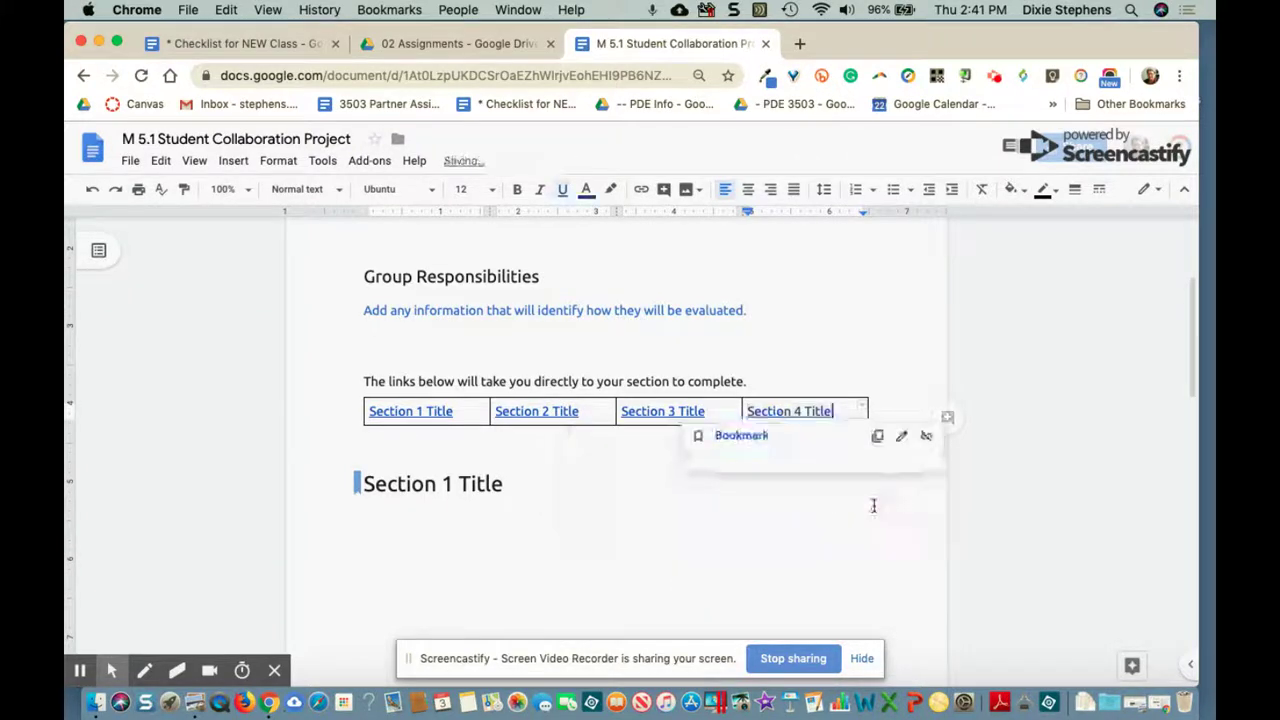
left_click(768, 516)
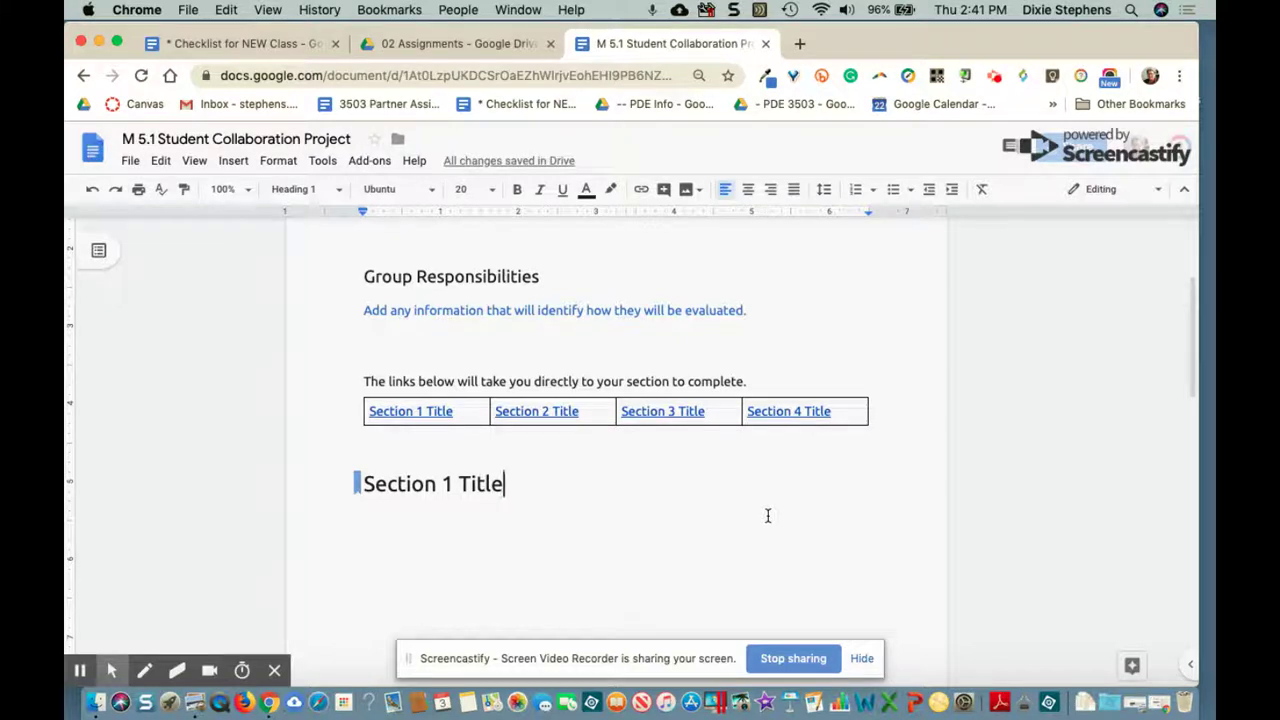
left_click(776, 410)
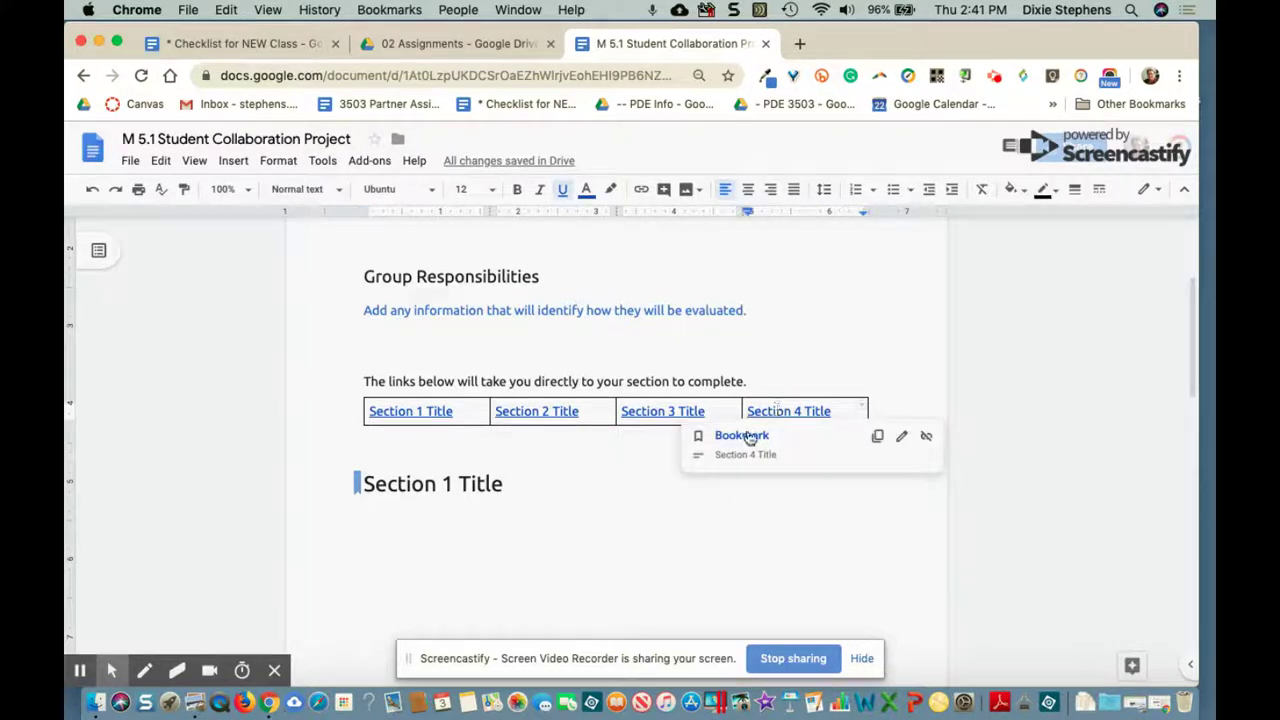
left_click(745, 436)
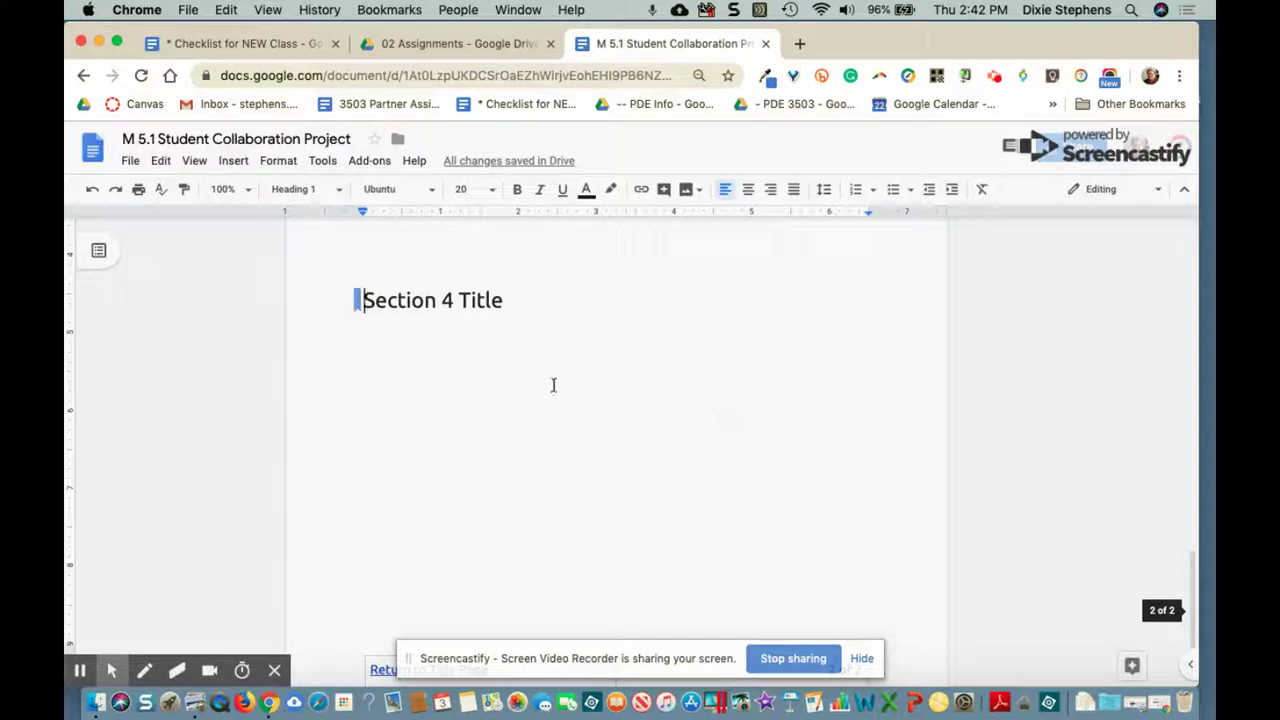
Insert a page break directly before the Section 4 Title heading.
scroll(494, 380, "up", 2)
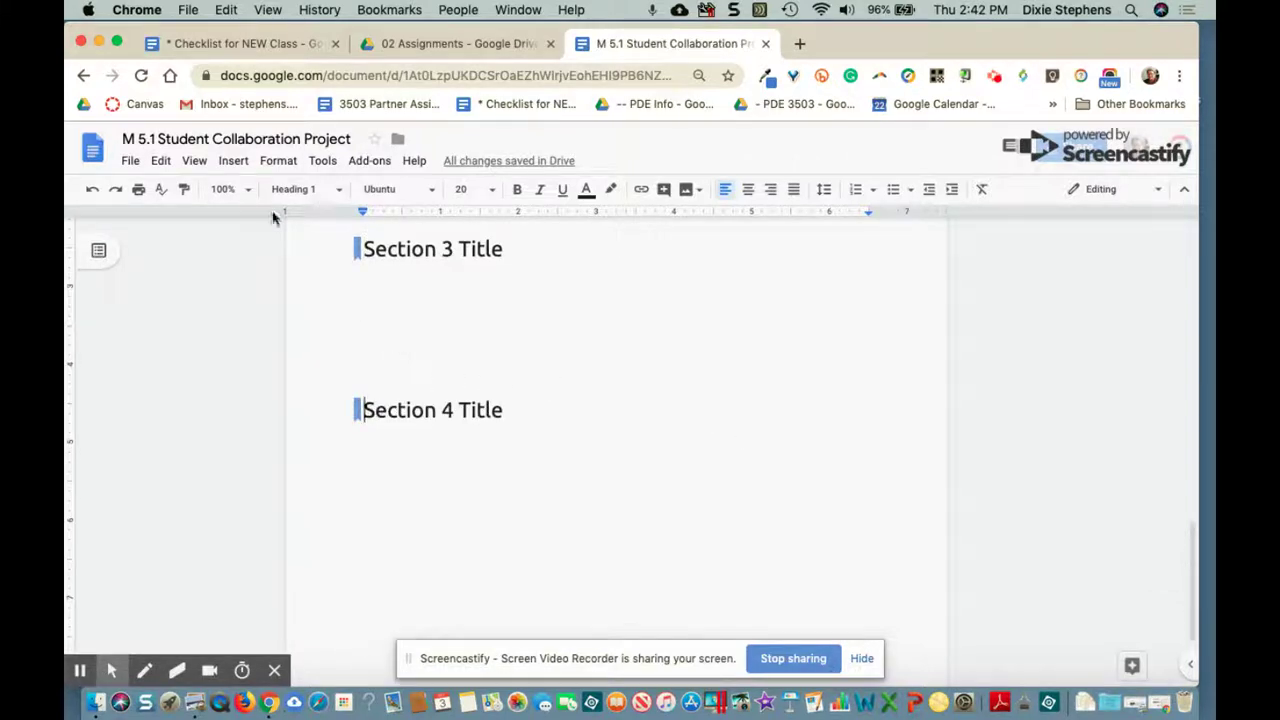
left_click(231, 161)
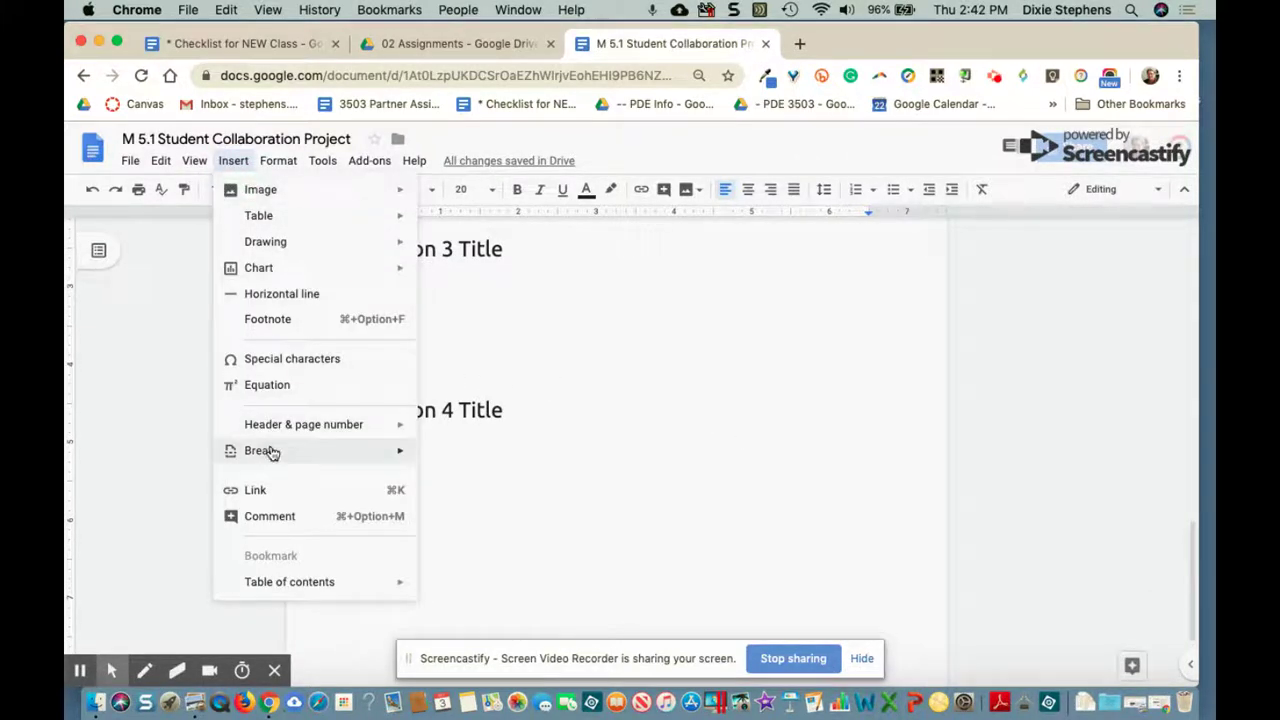
mouse_move(278, 452)
left_click(469, 454)
Insert a page break directly before the Section 3 Title heading.
scroll(469, 452, "up", 5)
left_click(365, 328)
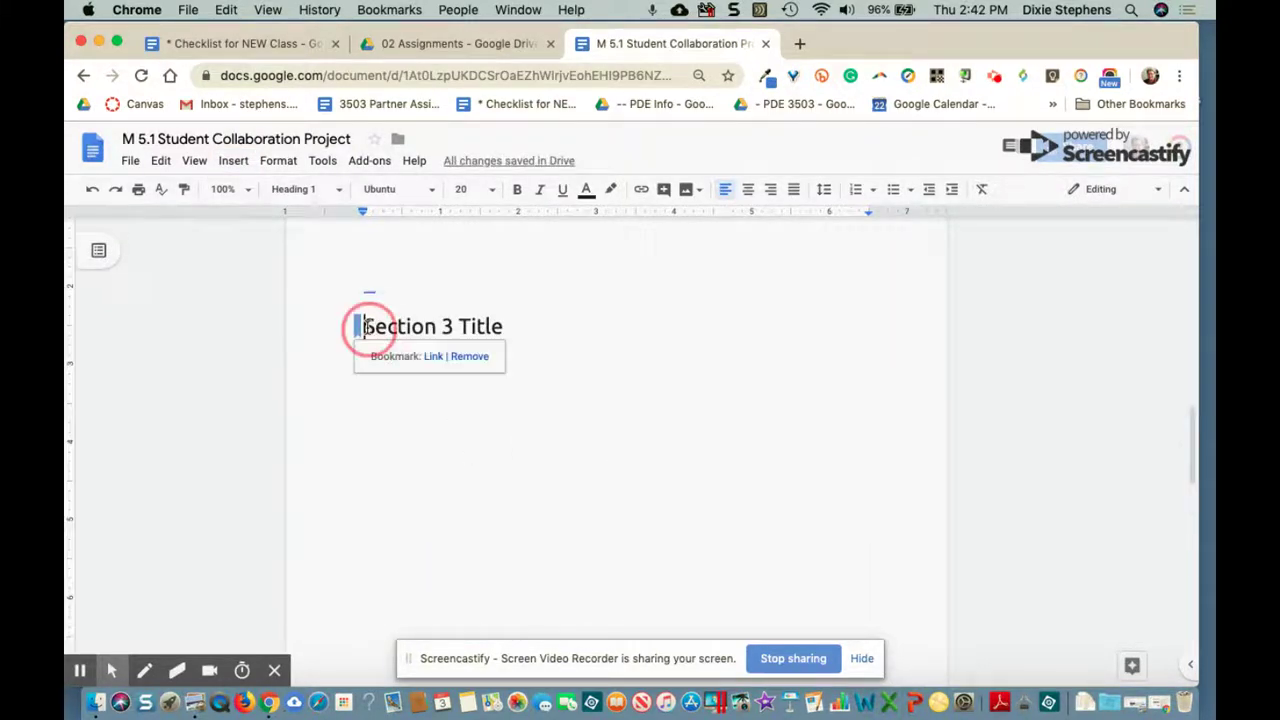
left_click(233, 161)
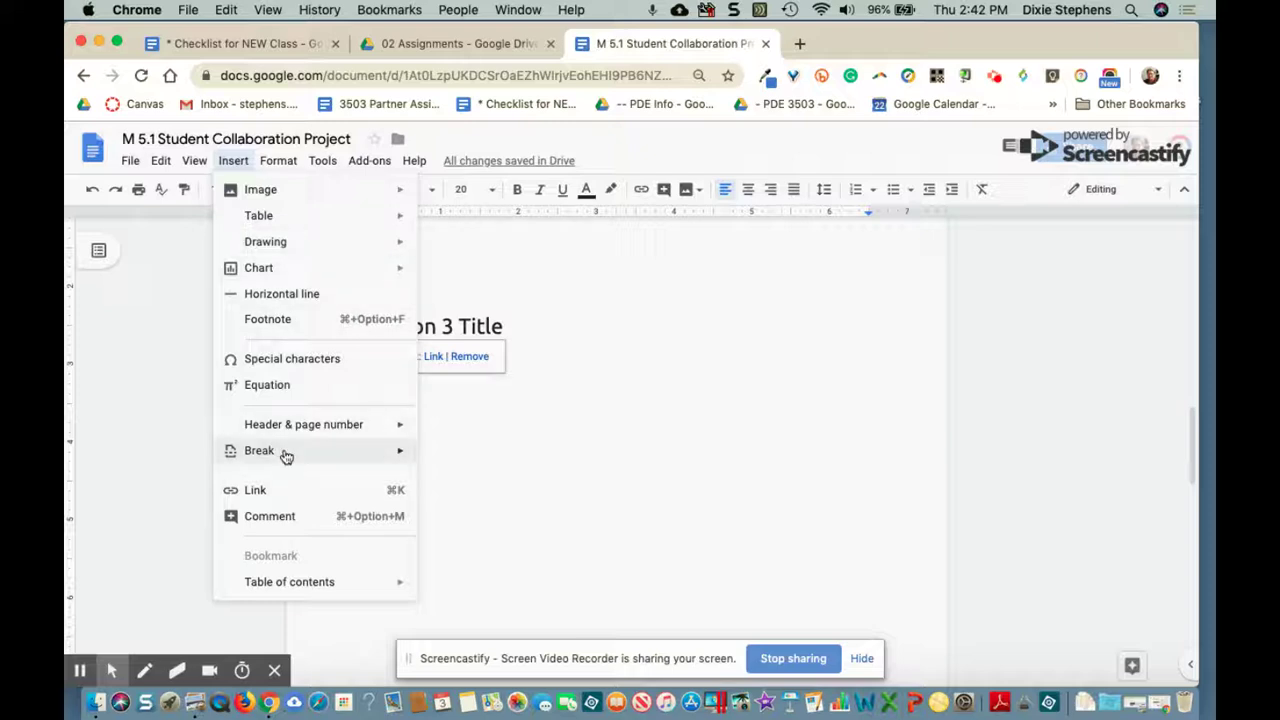
mouse_move(286, 456)
left_click(455, 455)
Insert a page break directly before the Section 2 Title heading.
scroll(522, 462, "up", 3)
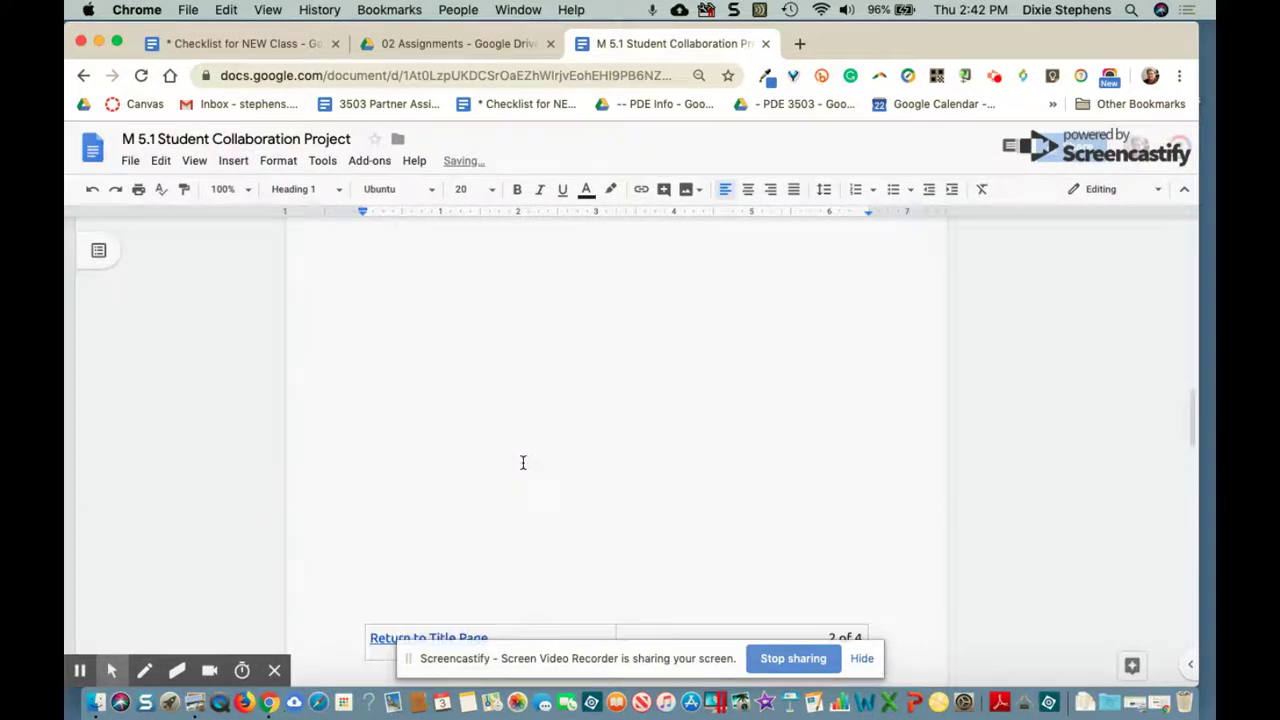
scroll(522, 462, "up", 2)
left_click(365, 448)
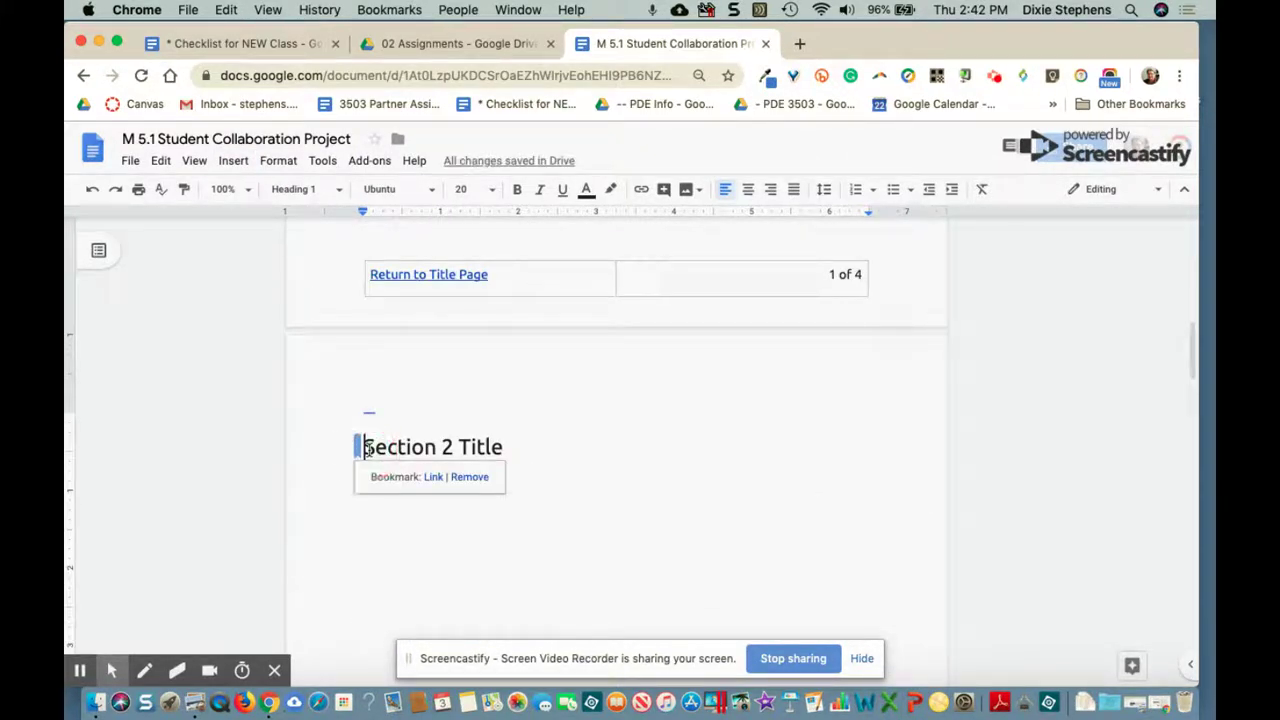
left_click(233, 161)
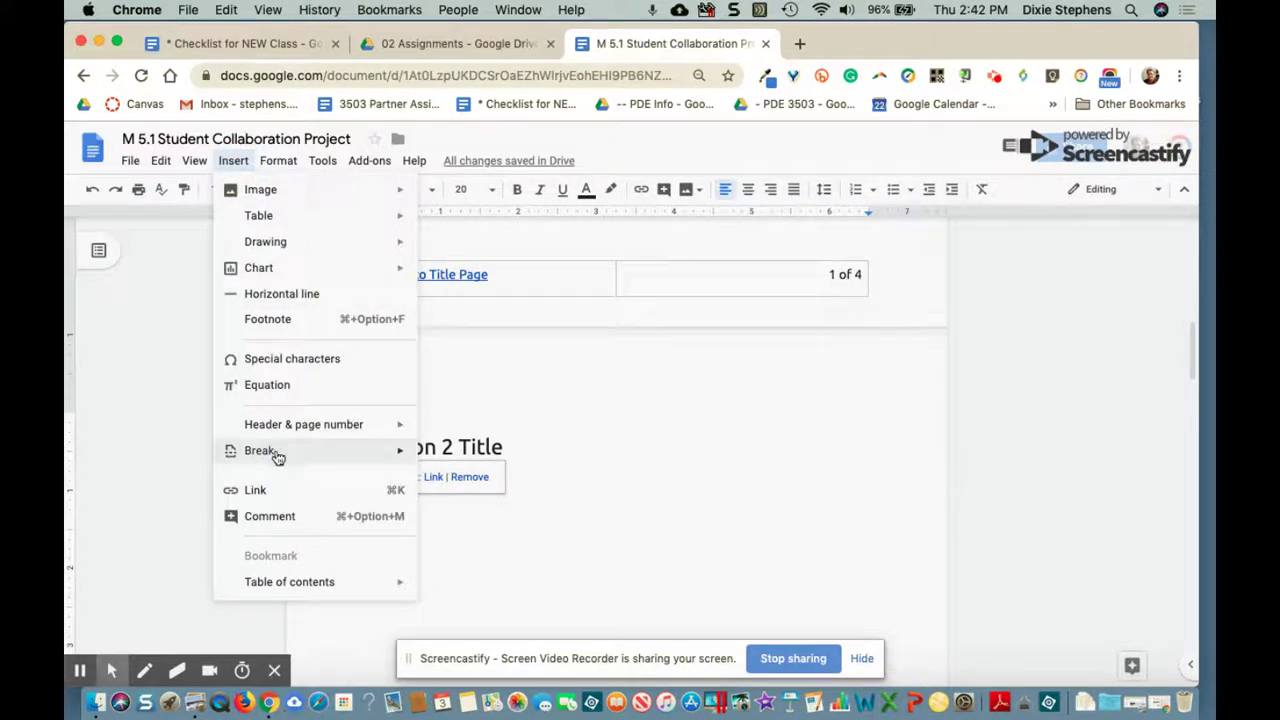
mouse_move(278, 456)
left_click(488, 457)
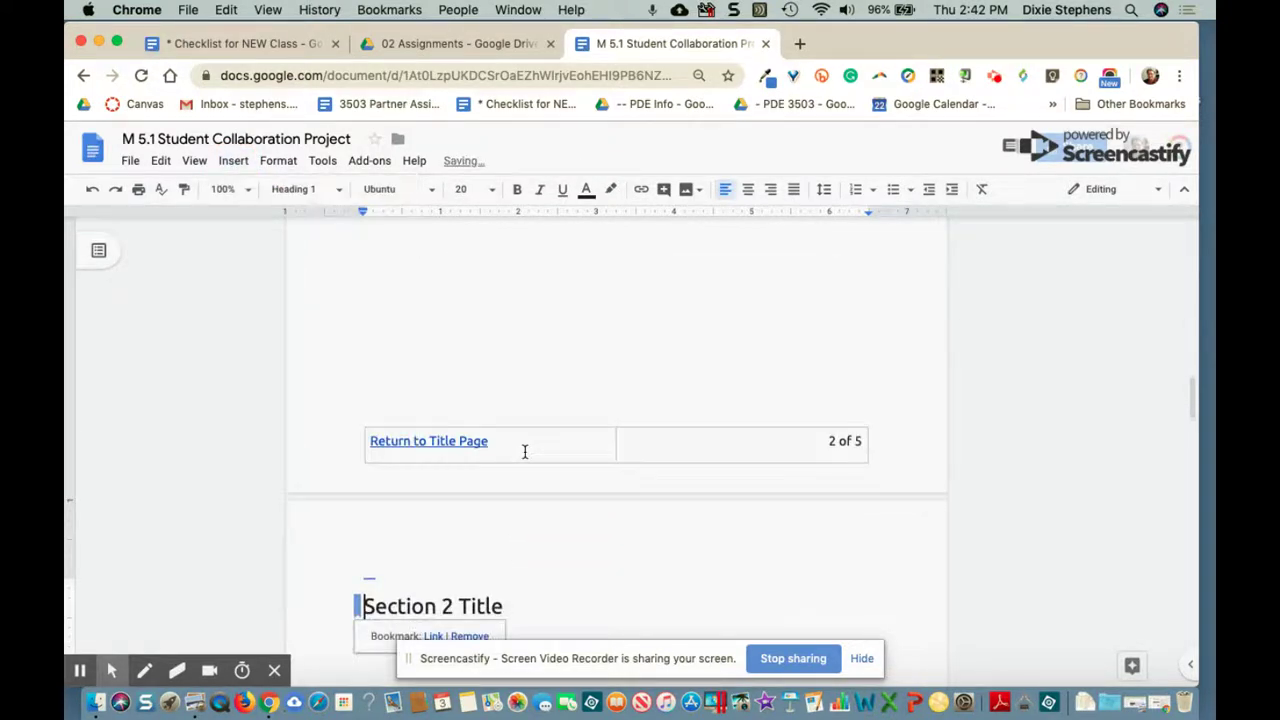
Insert a page break directly before the Section 1 Title heading.
scroll(524, 452, "up", 5)
scroll(491, 431, "up", 5)
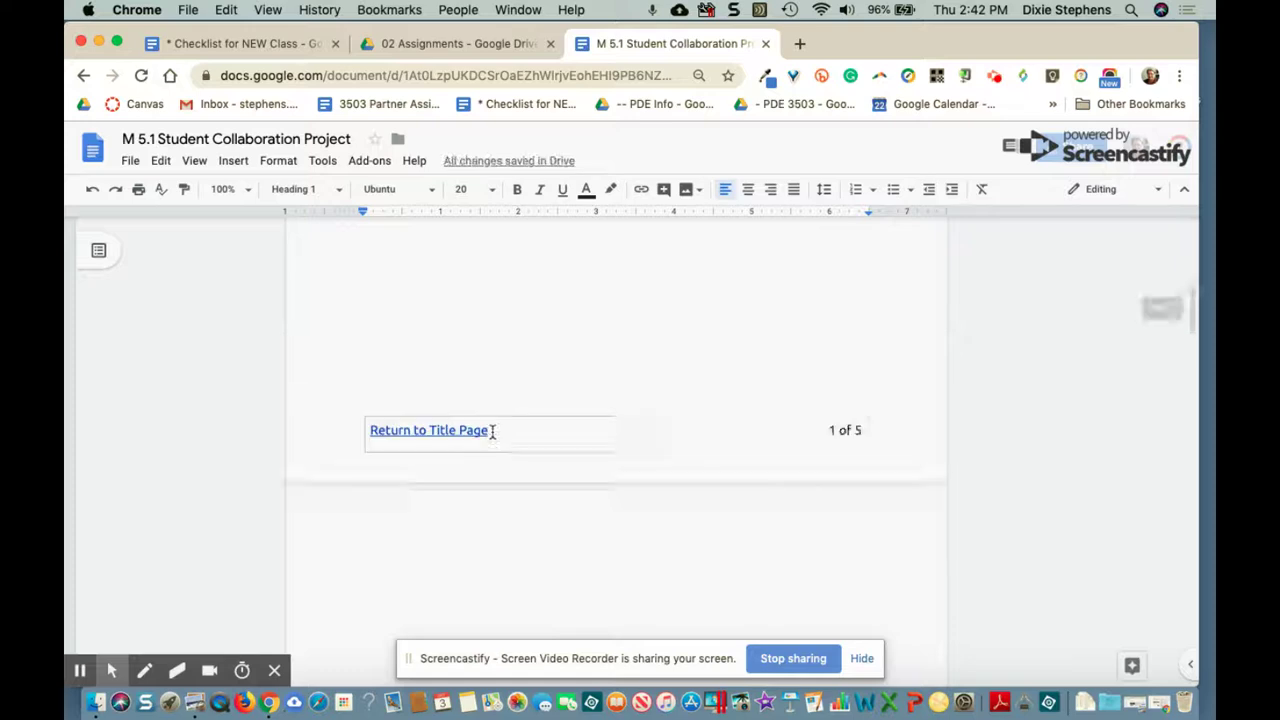
left_click(366, 321)
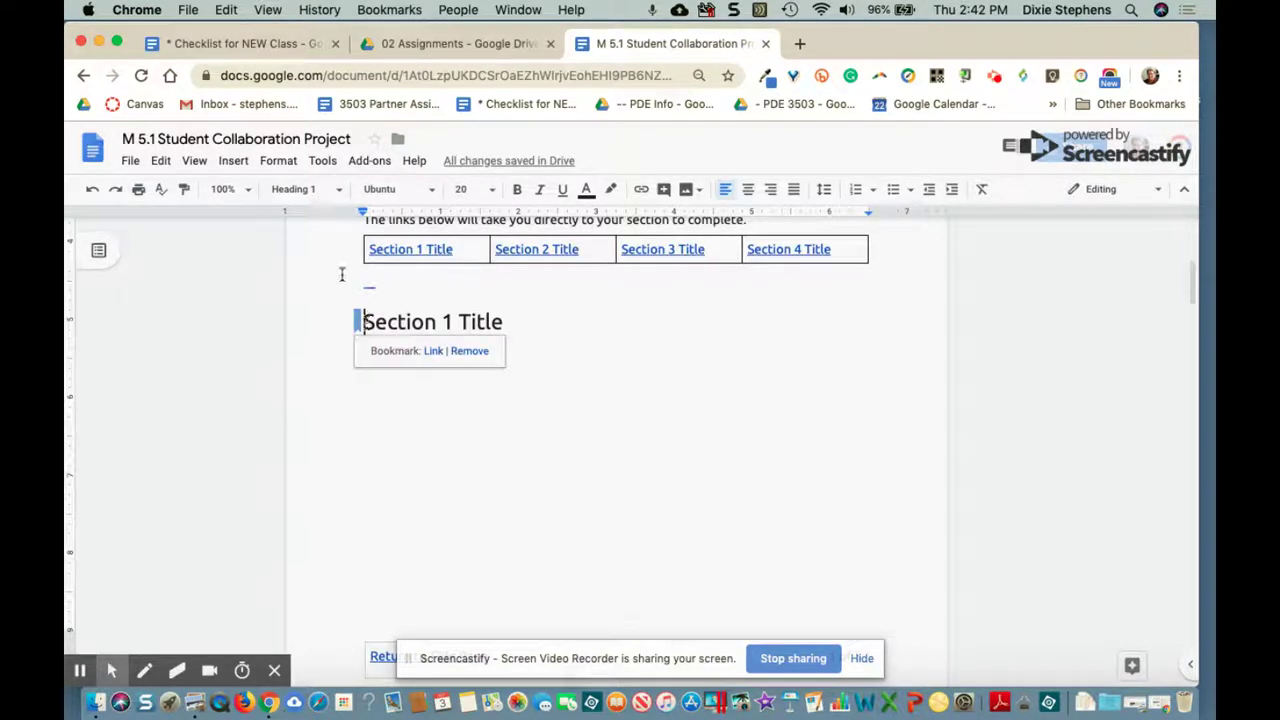
left_click(233, 160)
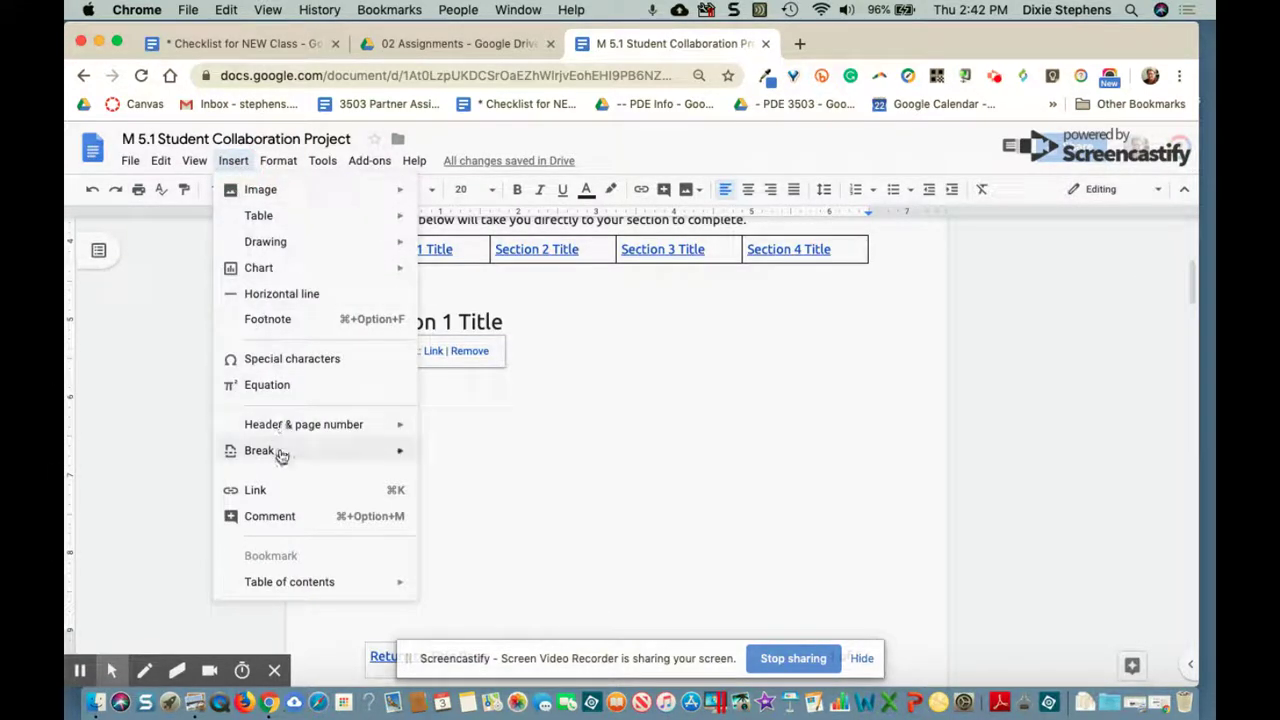
mouse_move(409, 460)
left_click(462, 456)
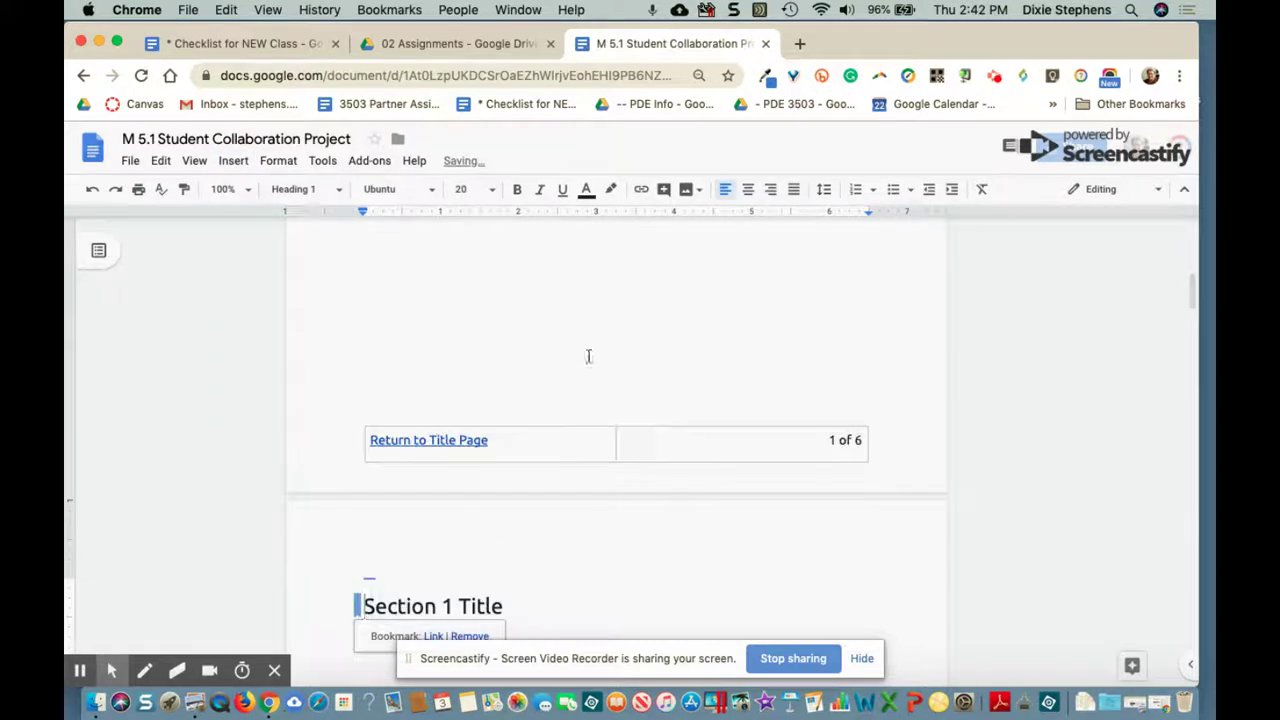
Test the table's Section 3 Title link, check the section's pages, and follow the footer's Return to Title Page link.
scroll(589, 354, "up", 4)
left_click(655, 488)
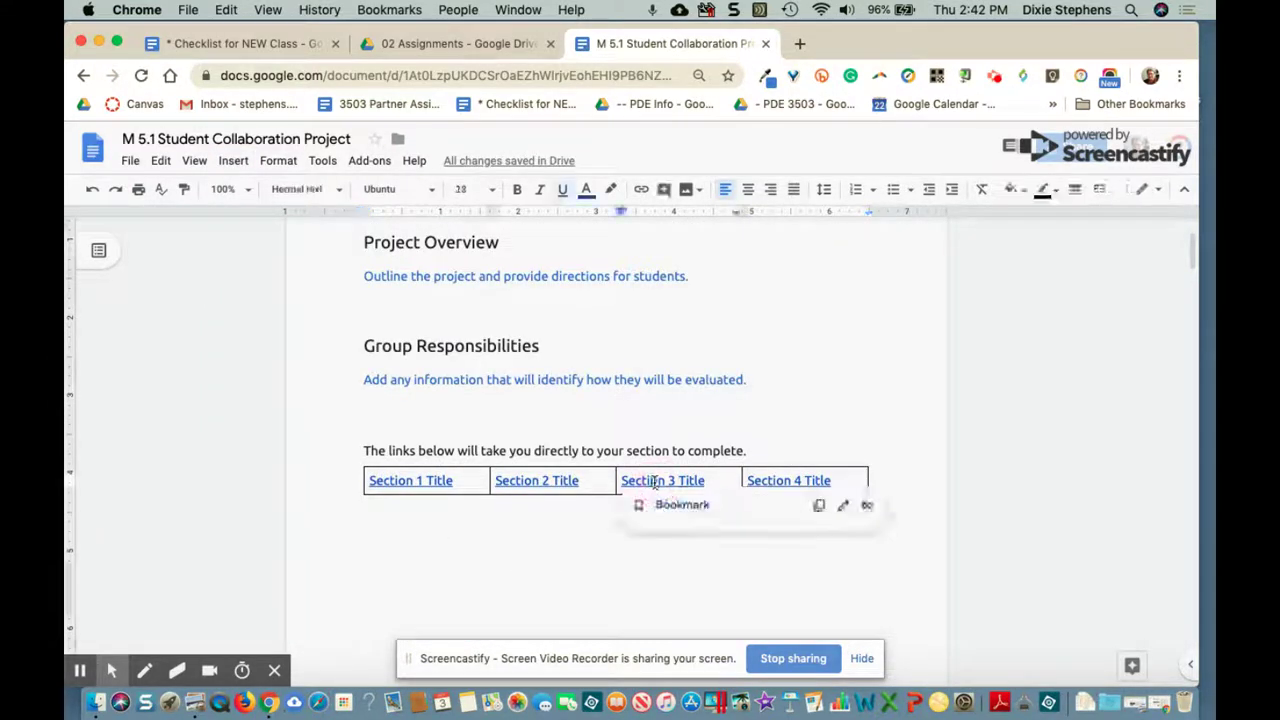
left_click(668, 505)
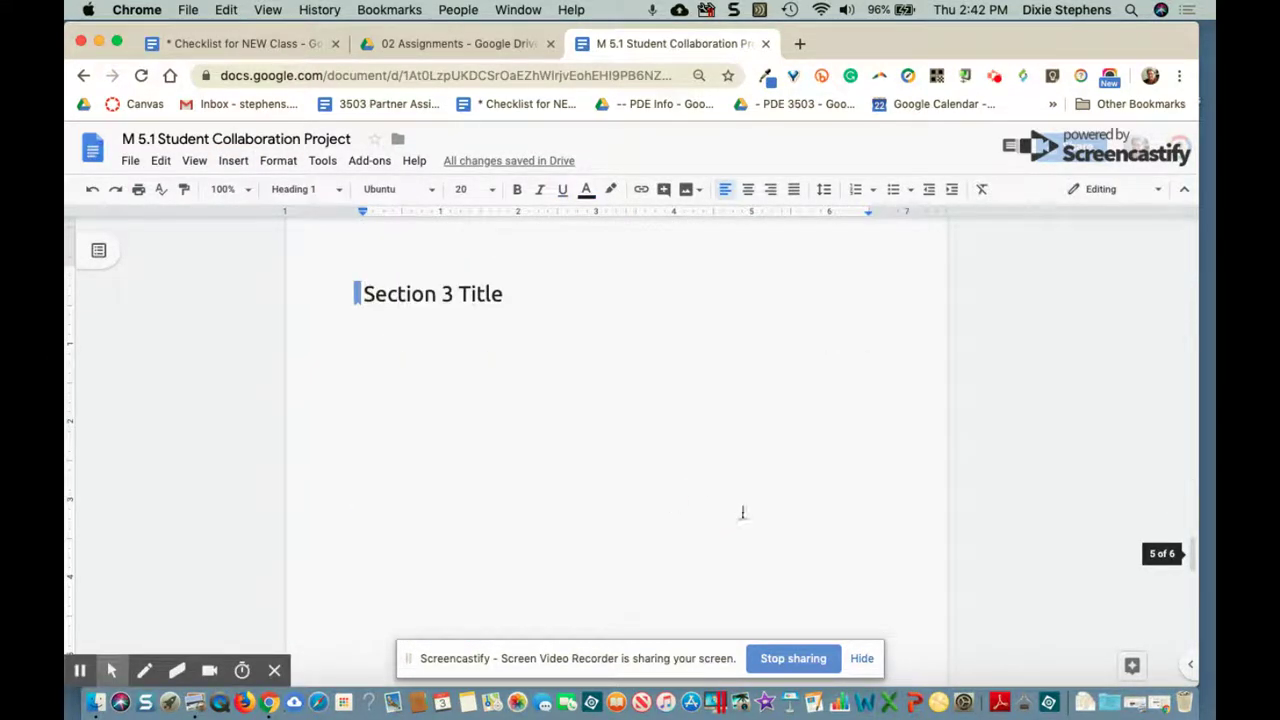
scroll(743, 514, "down", 5)
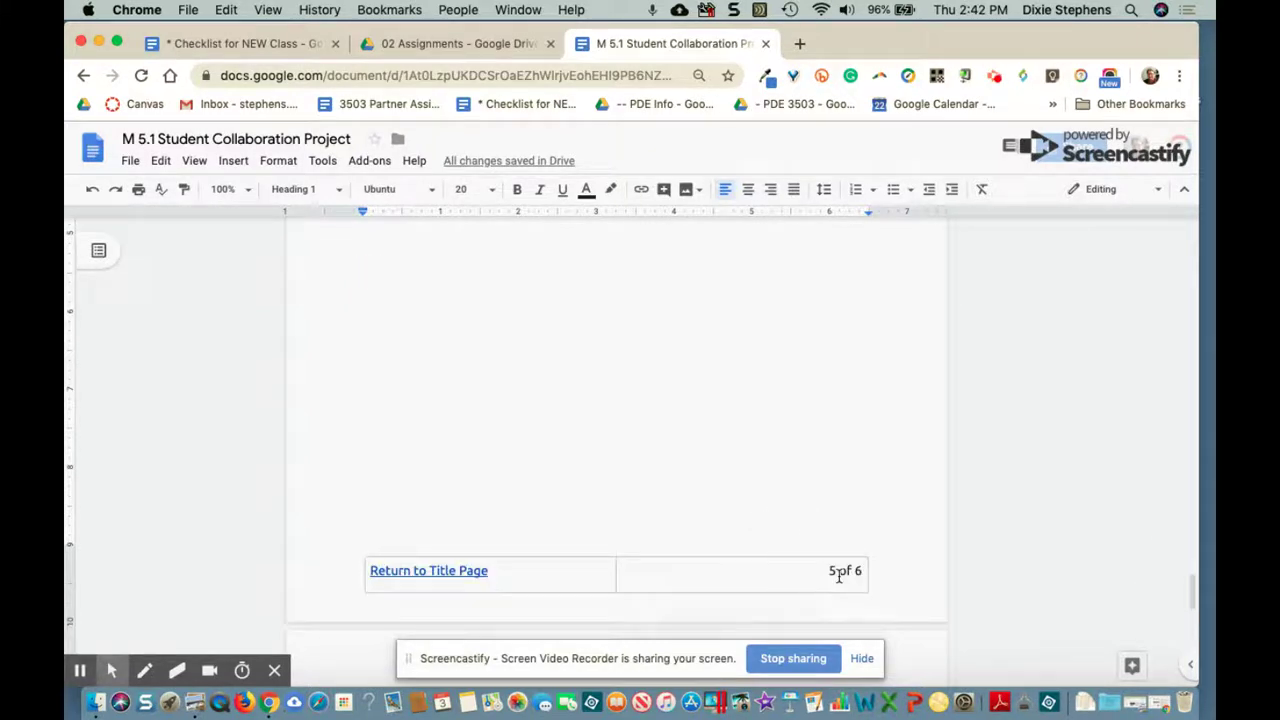
scroll(851, 494, "up", 15)
scroll(851, 494, "down", 10)
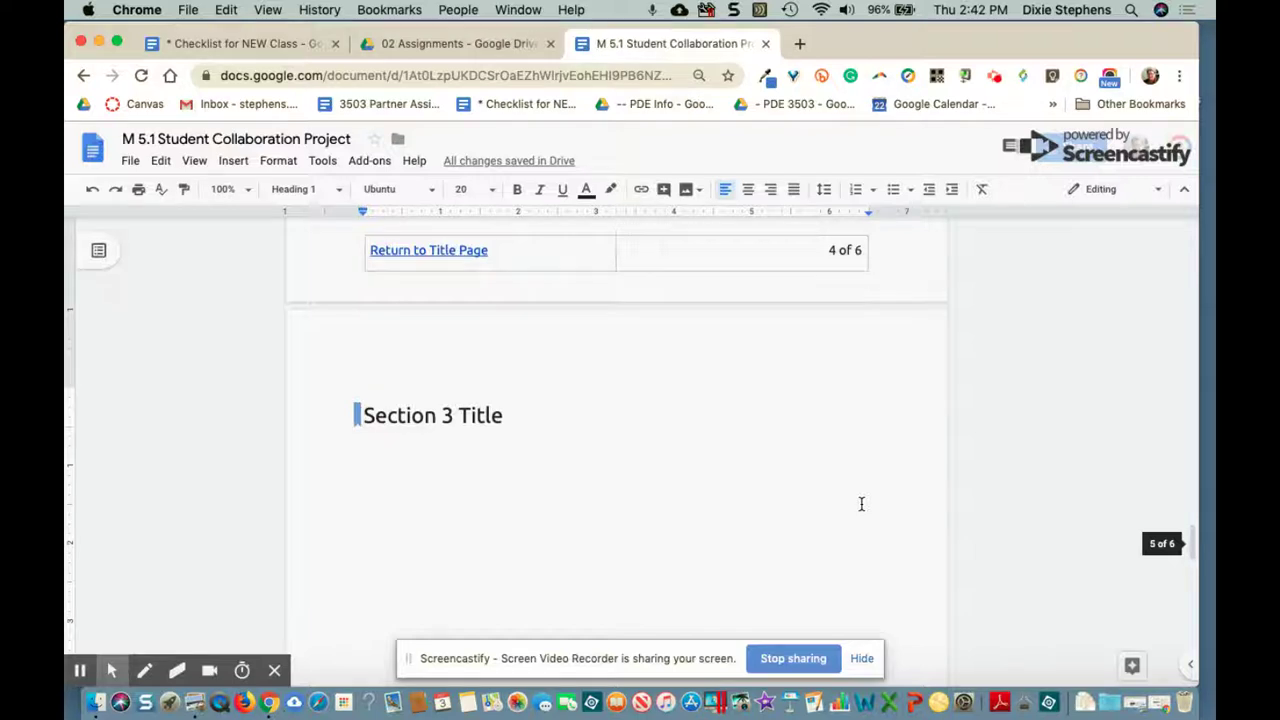
scroll(861, 505, "down", 3)
scroll(670, 478, "down", 8)
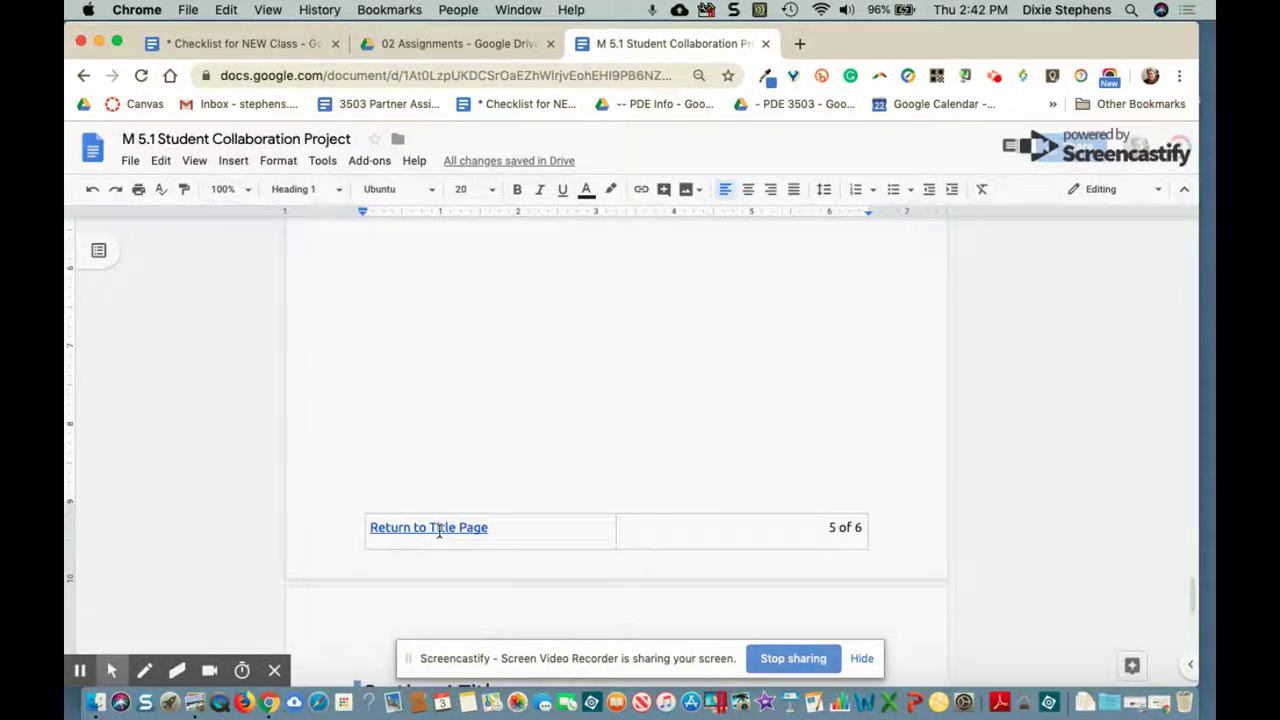
left_click(438, 528)
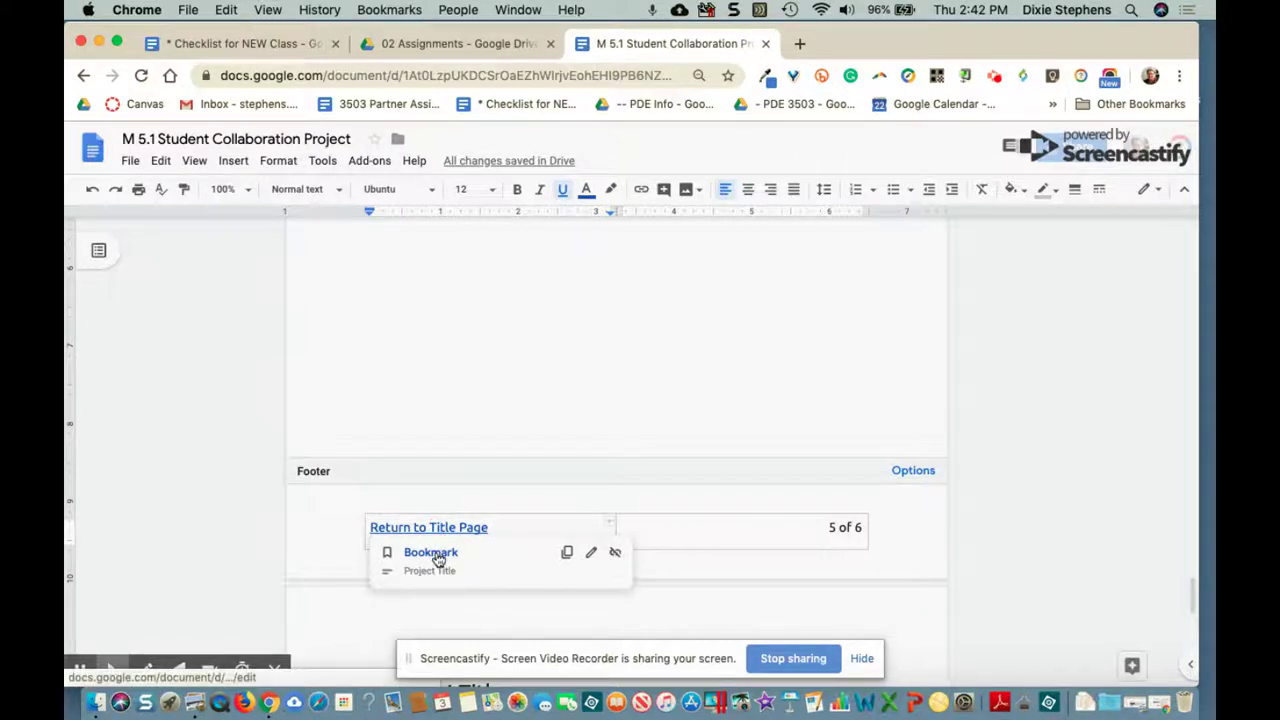
left_click(432, 554)
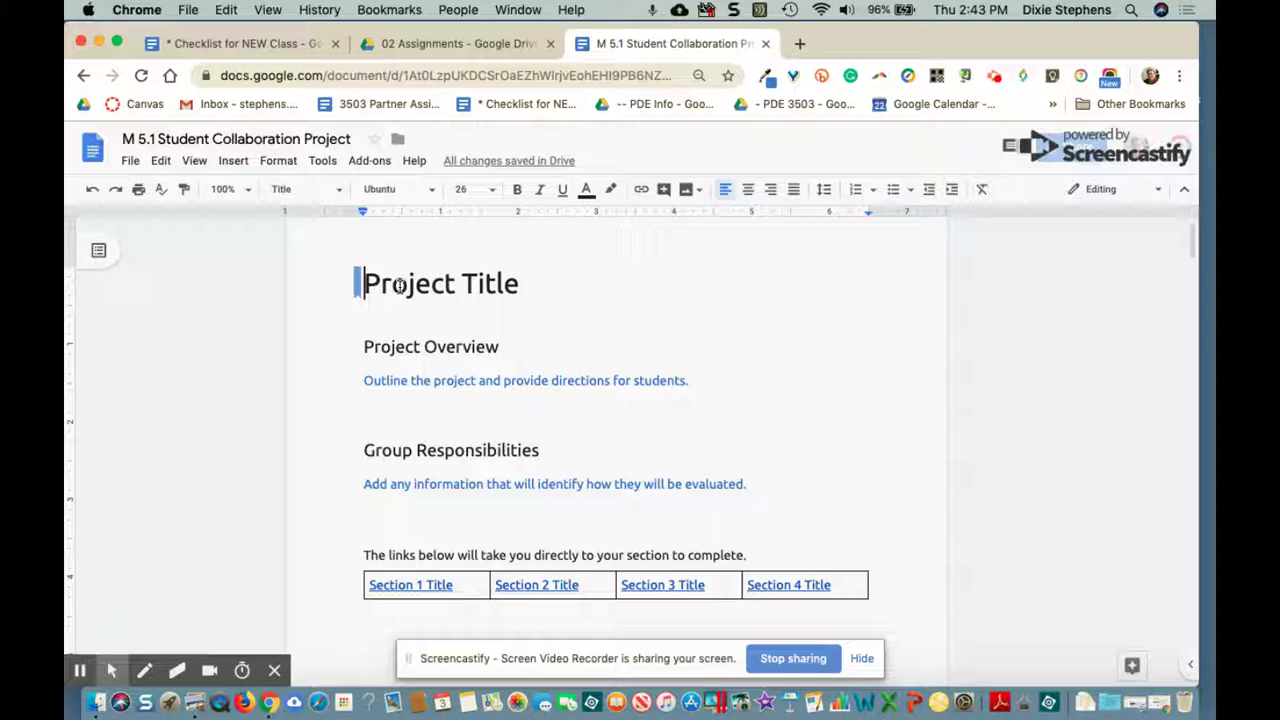
left_click(937, 351)
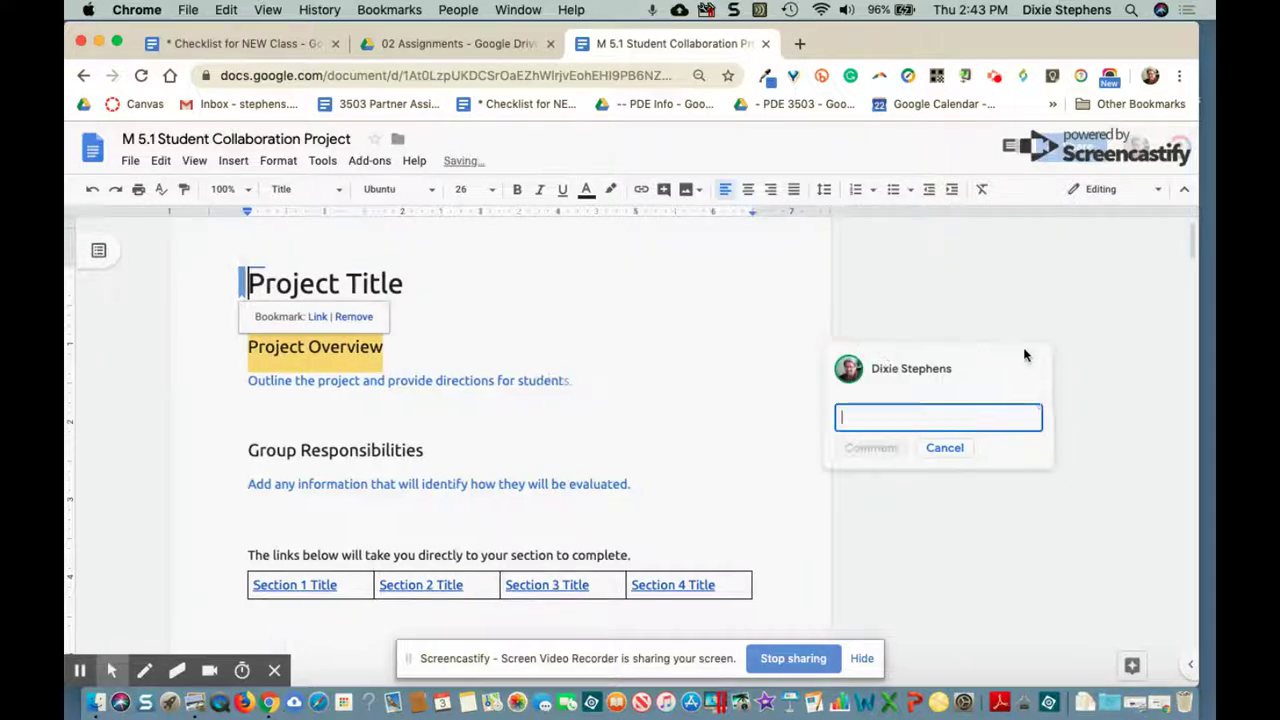
left_click(944, 448)
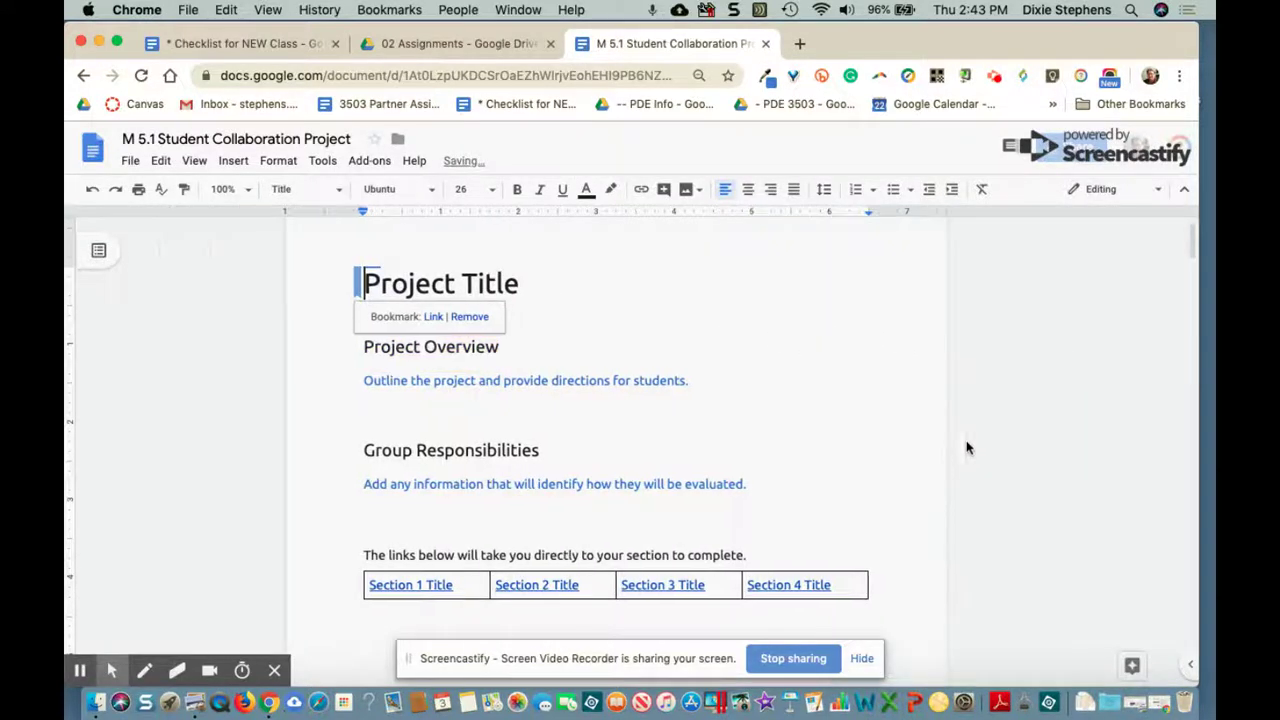
scroll(1030, 398, "down", 1)
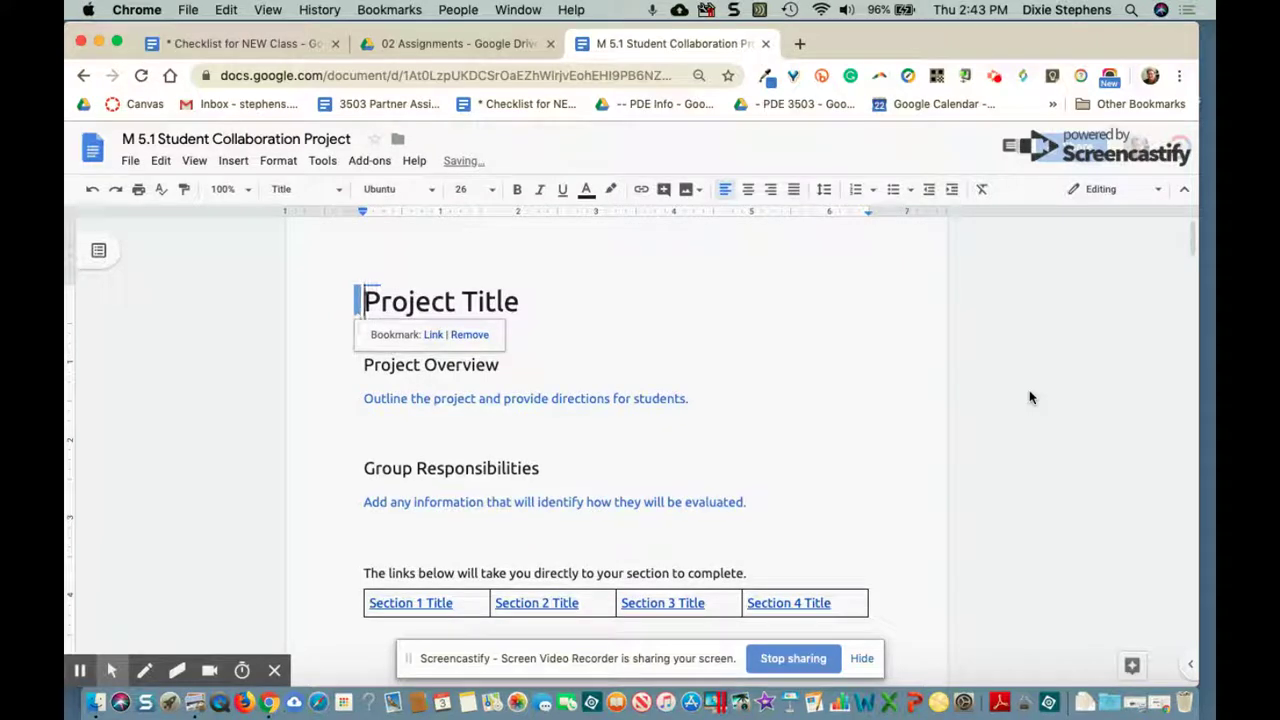